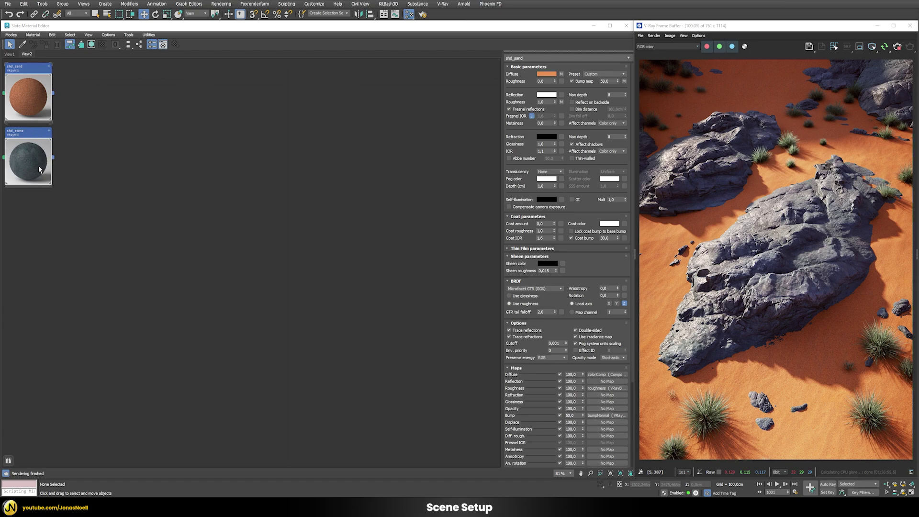
- Create a VRayBlendMtl and connect shd_stone as an instance to its base material
click(29, 96)
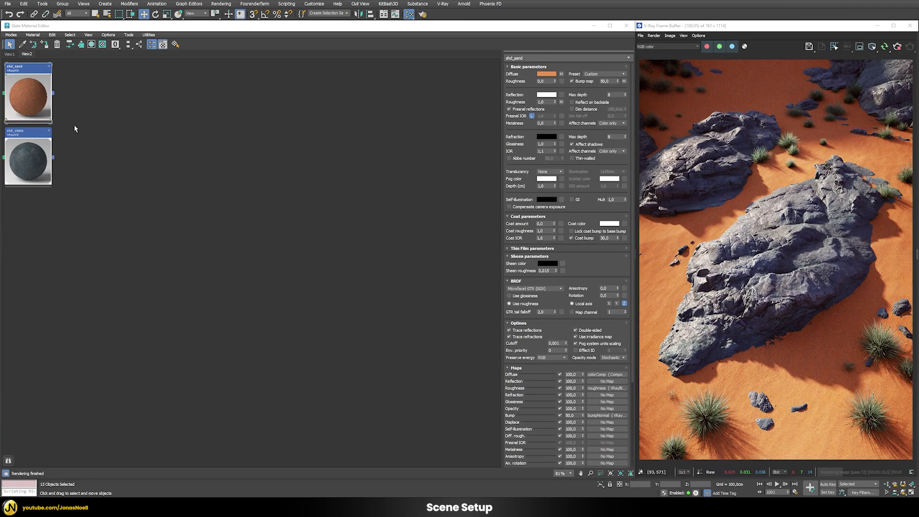
right_click(210, 186)
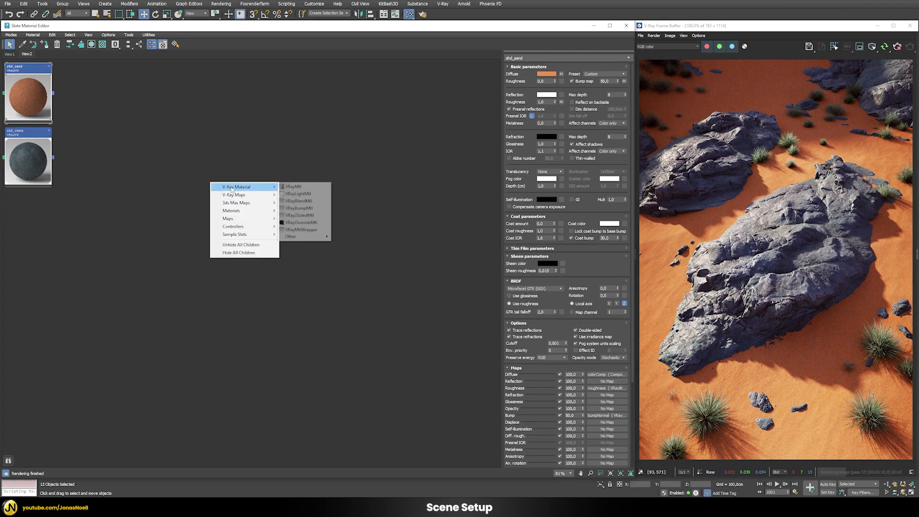
click(307, 201)
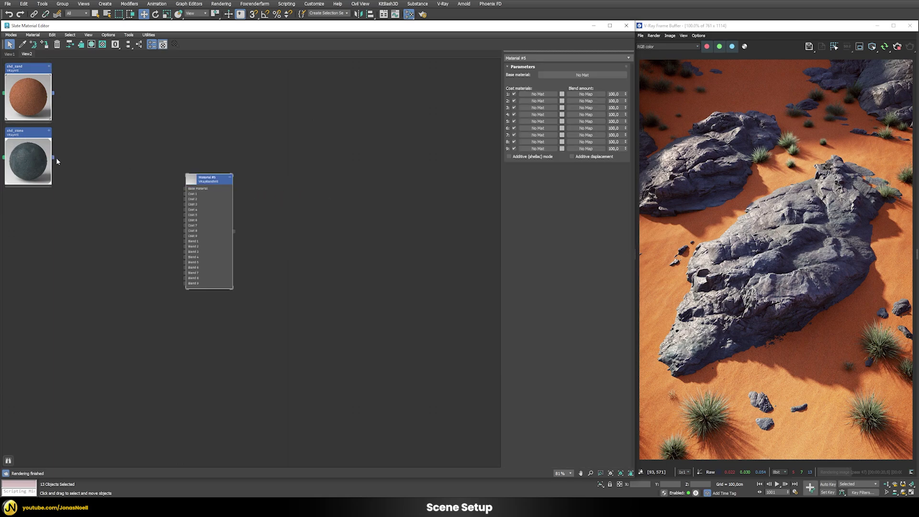
drag(56, 157, 581, 75)
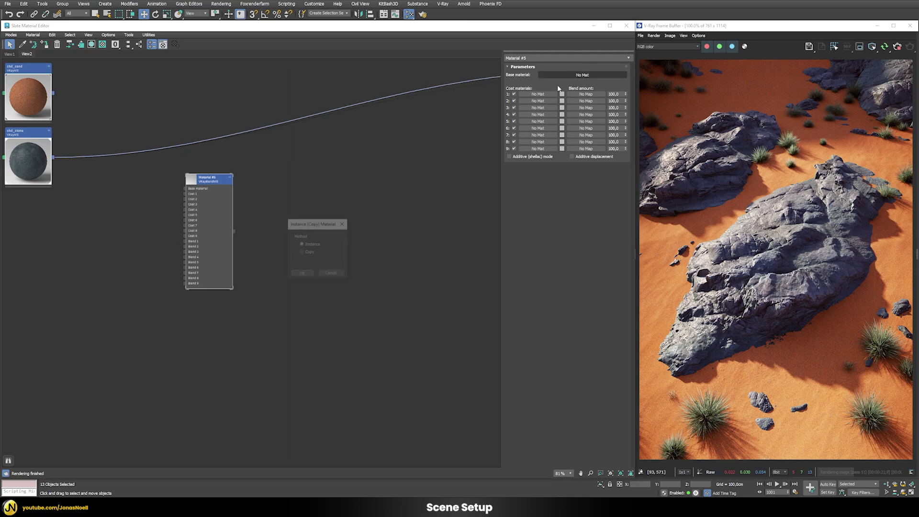
click(302, 273)
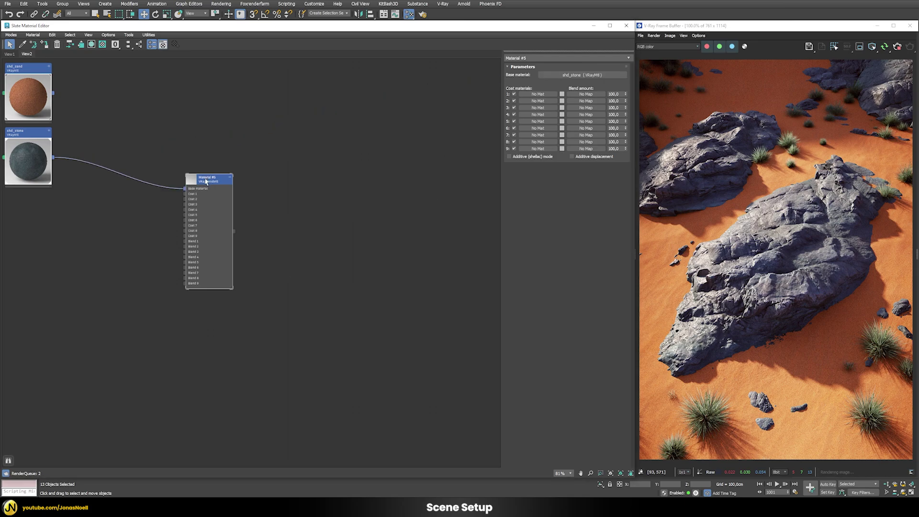
- Assign the blend material to the selected objects and move its node farther away from the source materials
right_click(206, 180)
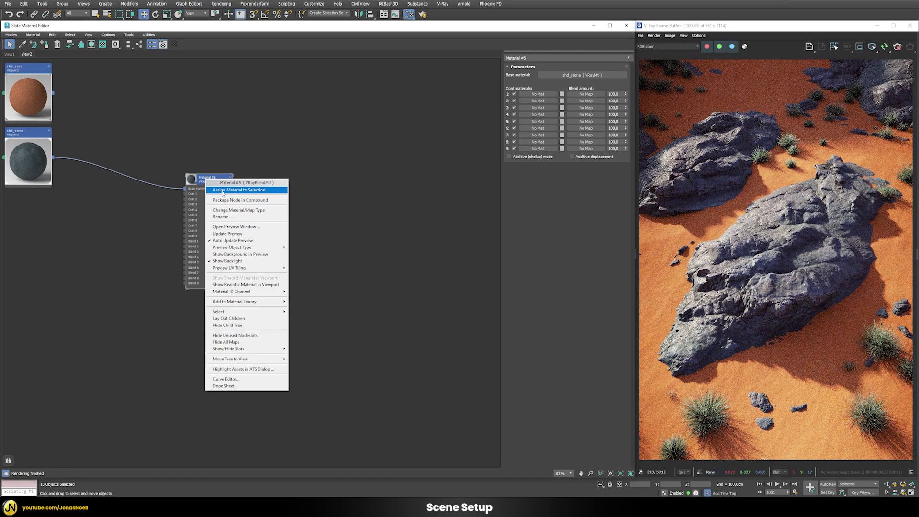
click(222, 191)
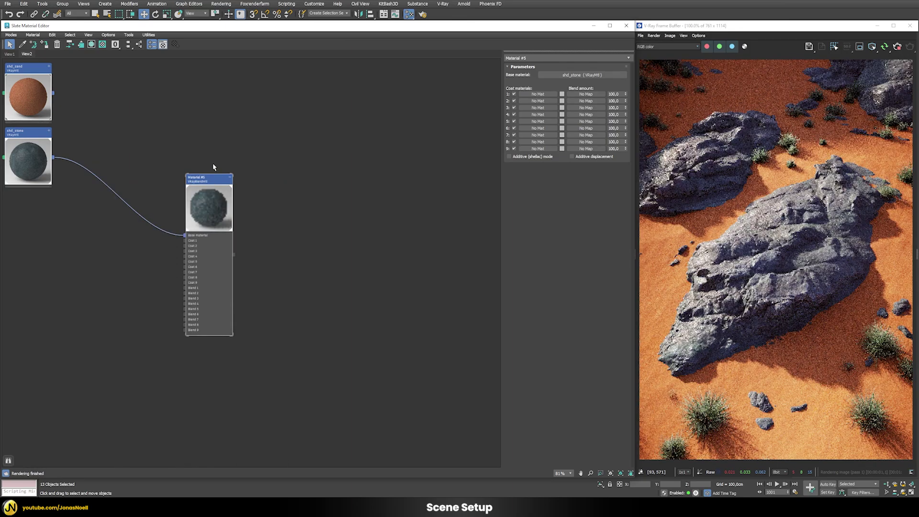
drag(205, 182, 294, 154)
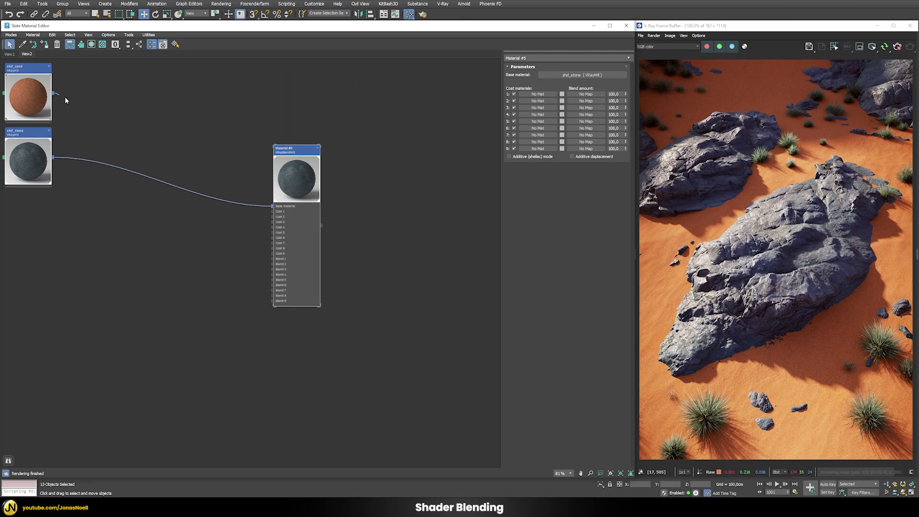
- Connect shd_sand as an instance to the blend material's first coat, try different blend colour brightnesses, and set the colour to black
drag(65, 100, 528, 96)
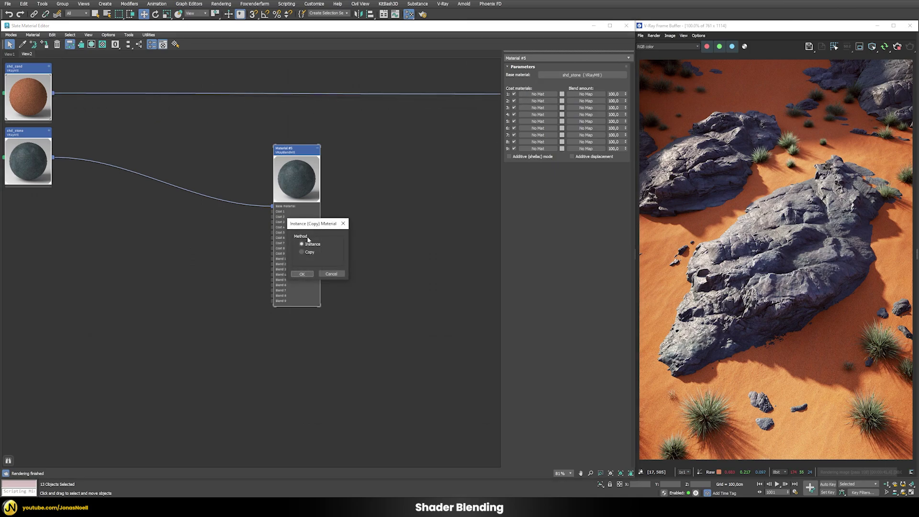
click(297, 275)
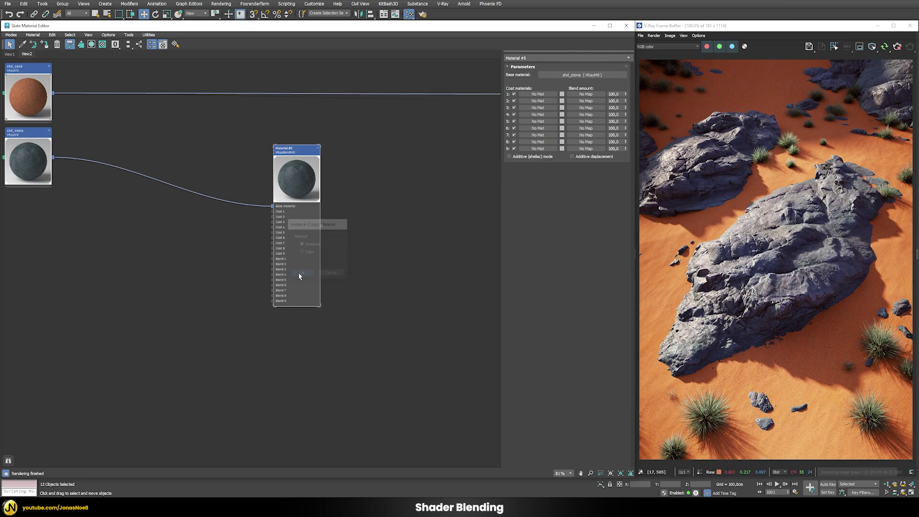
click(563, 95)
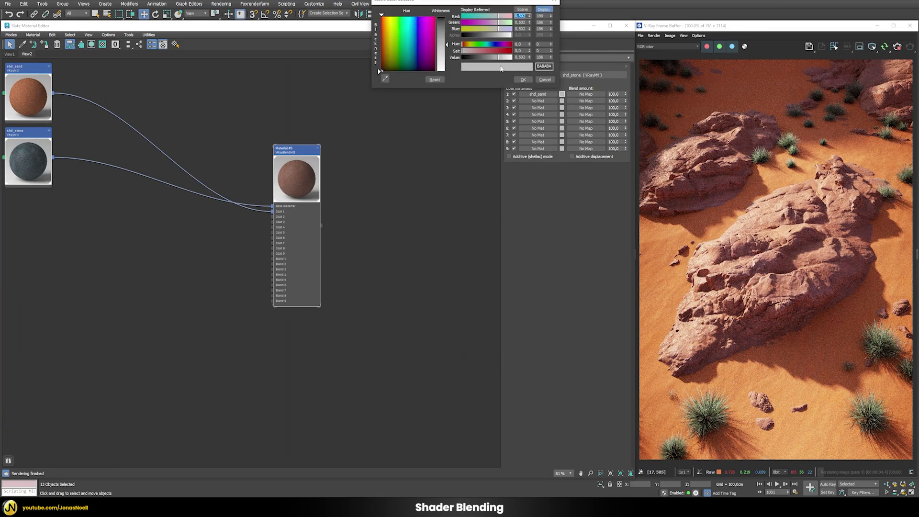
drag(486, 61, 529, 59)
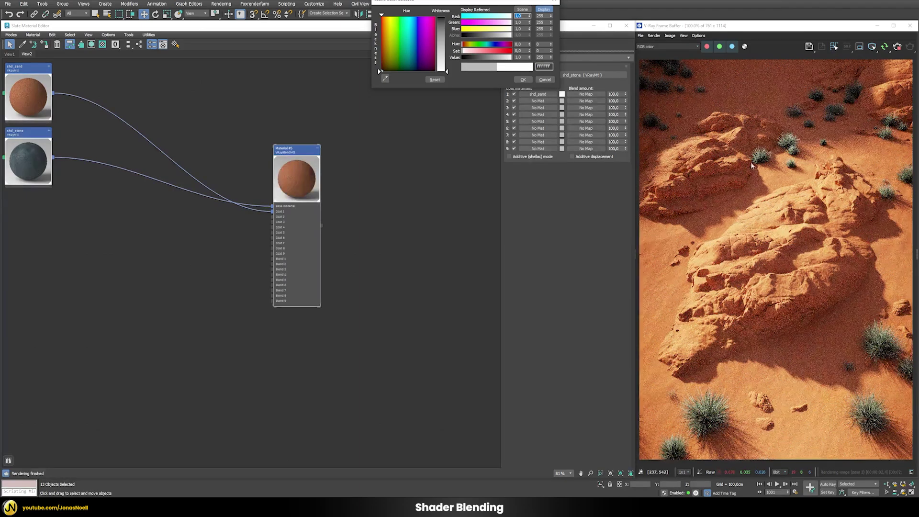
drag(529, 58, 463, 58)
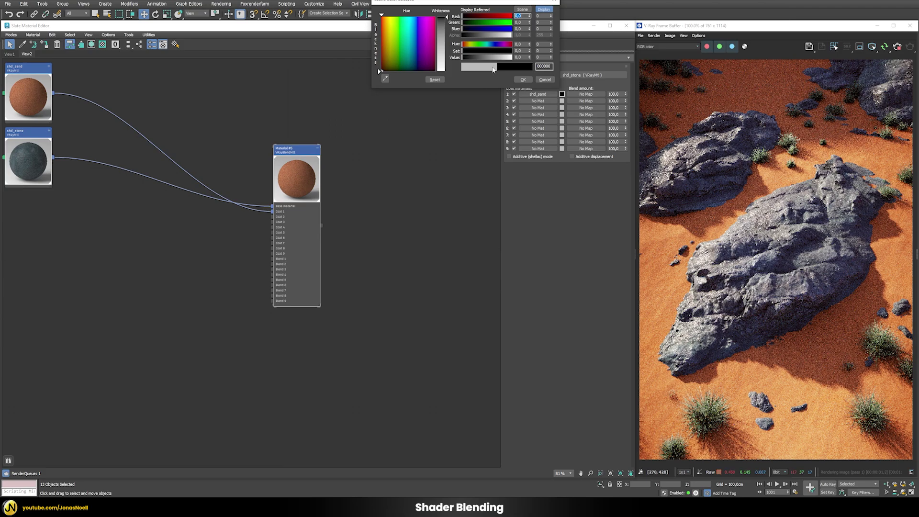
click(488, 57)
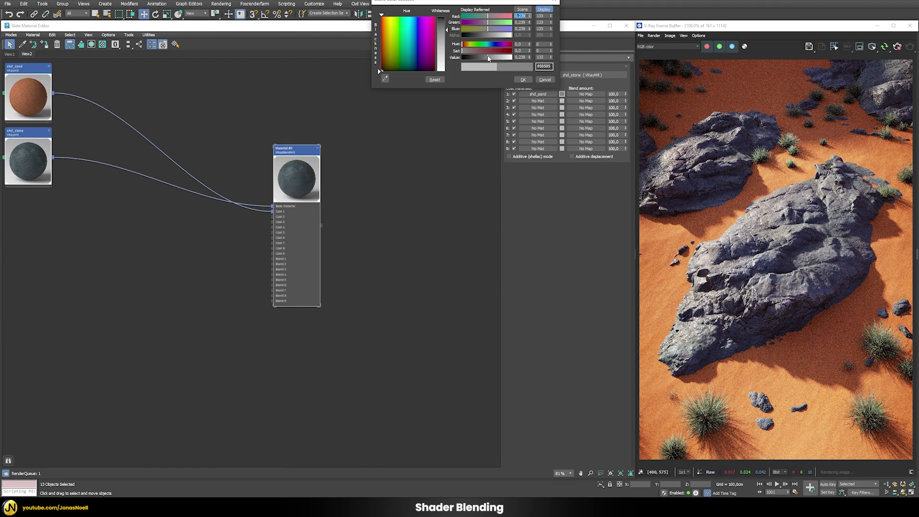
drag(489, 58, 460, 59)
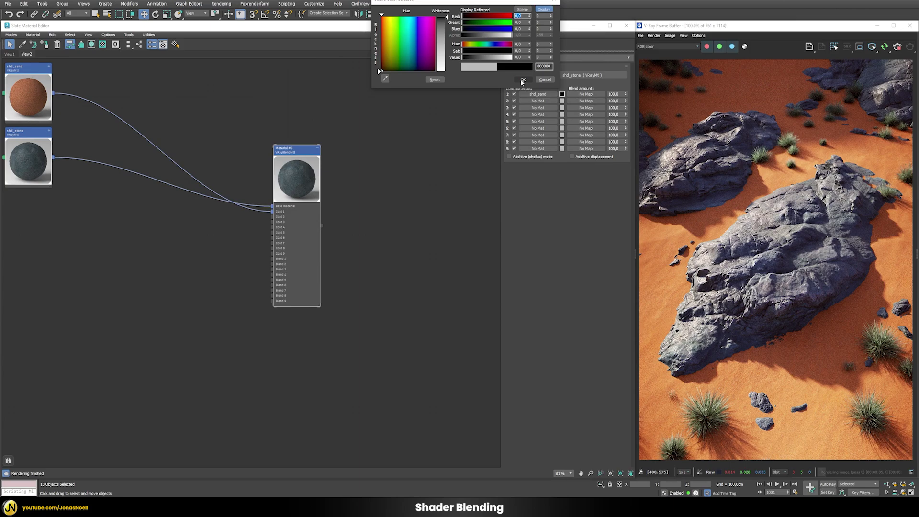
click(521, 80)
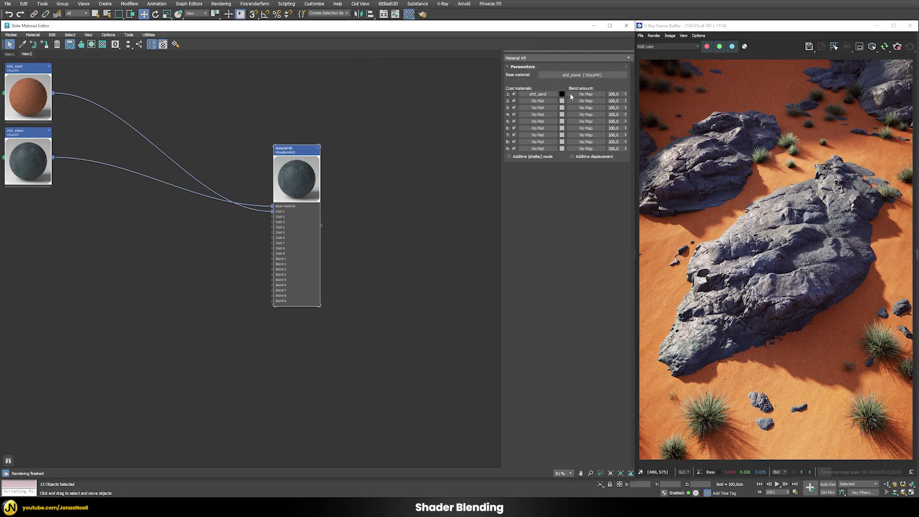
- Add a 3ds Max Composite map as the blend amount of the first coat
click(583, 95)
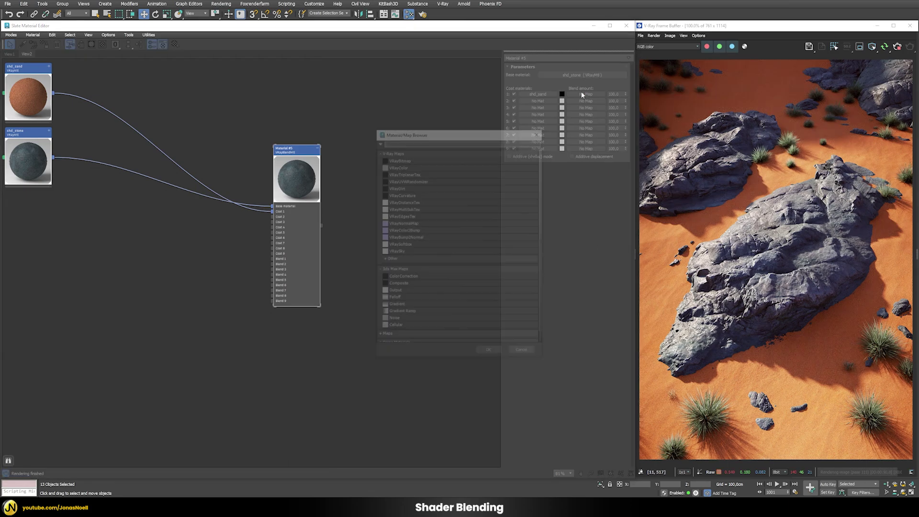
text(com)
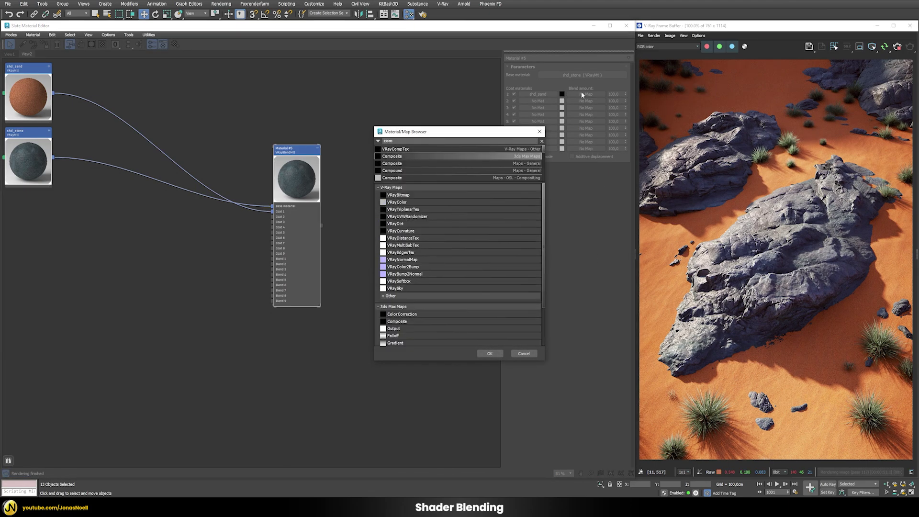
key(Return)
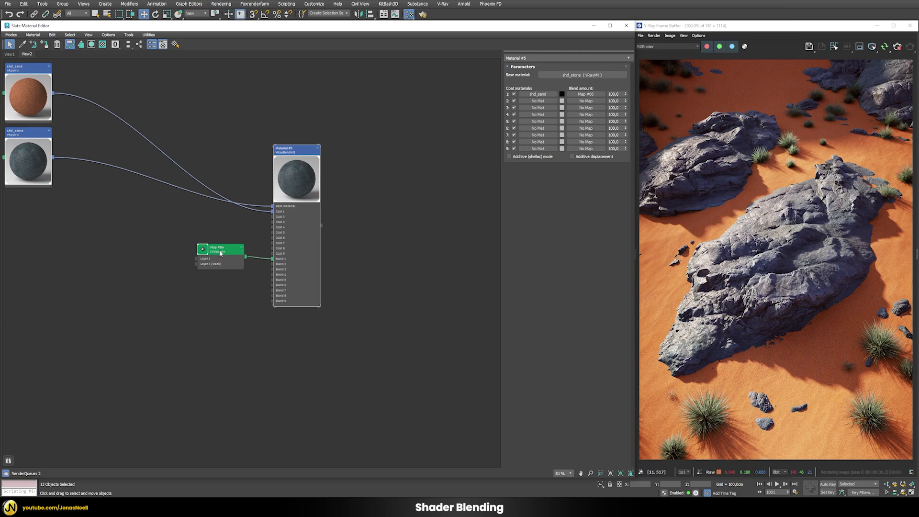
- Load a Falloff map into Layer 1 of the Composite map
double_click(220, 253)
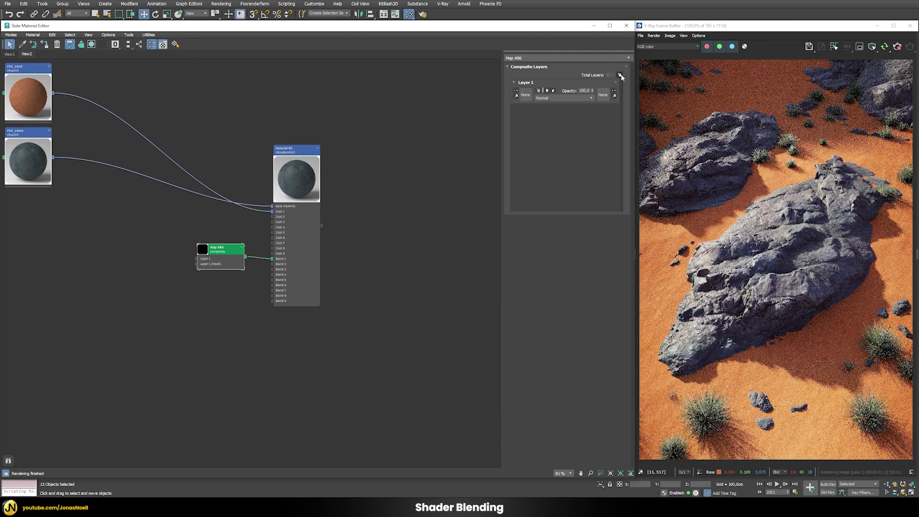
click(526, 95)
text(fa)
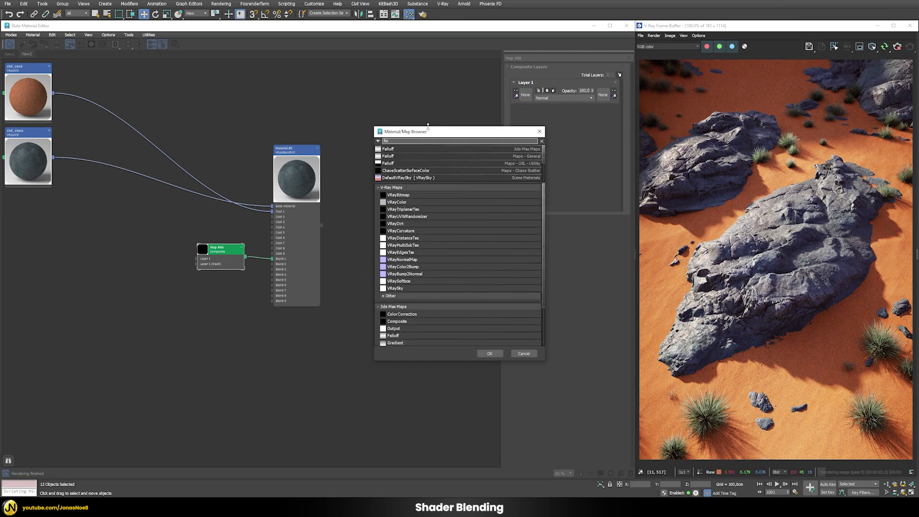
double_click(394, 149)
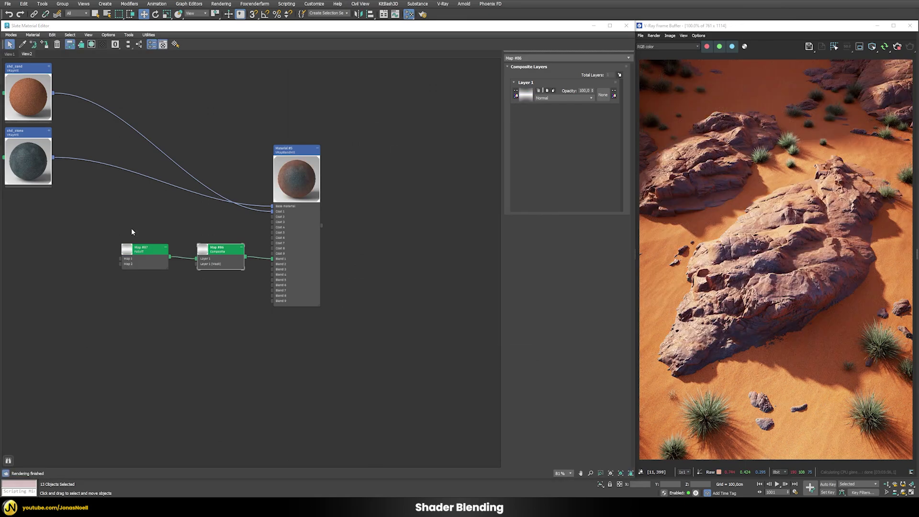
- Set the Falloff direction to World Z-Axis, swap its black and white colours, and set the type to Towards / Away
double_click(134, 253)
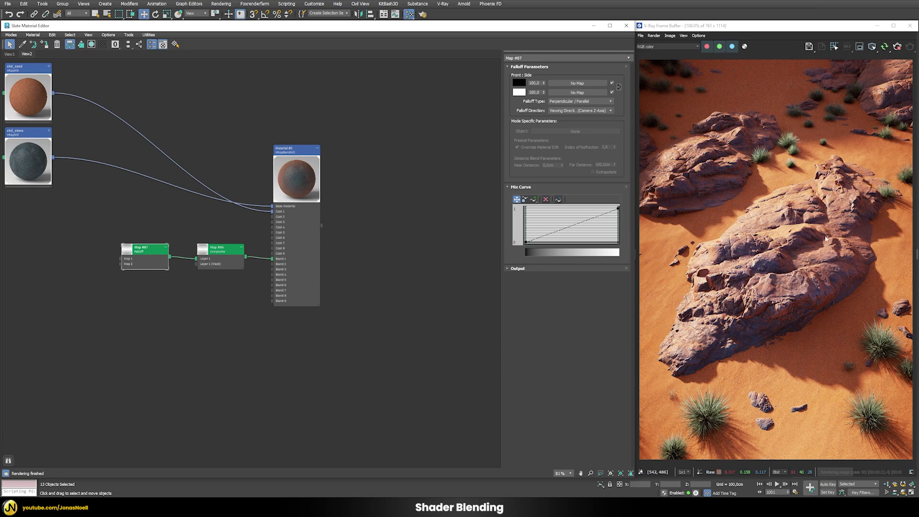
click(564, 112)
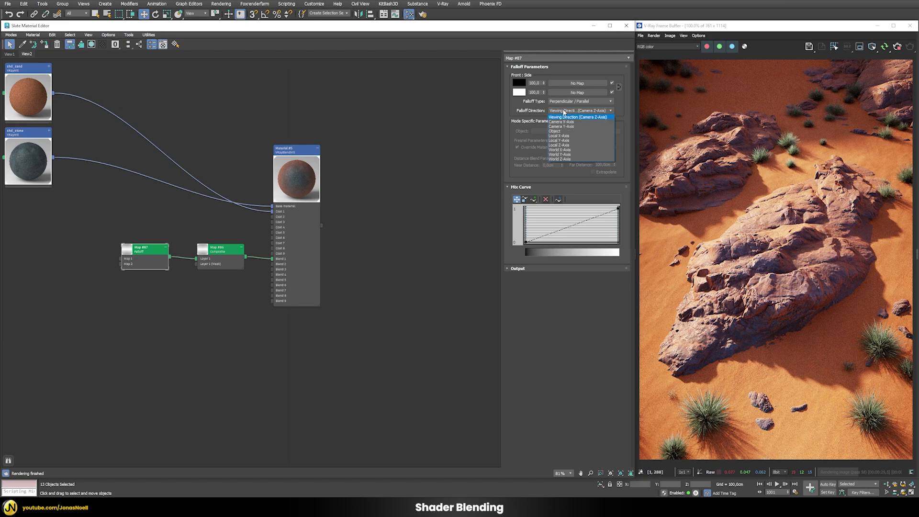
click(558, 160)
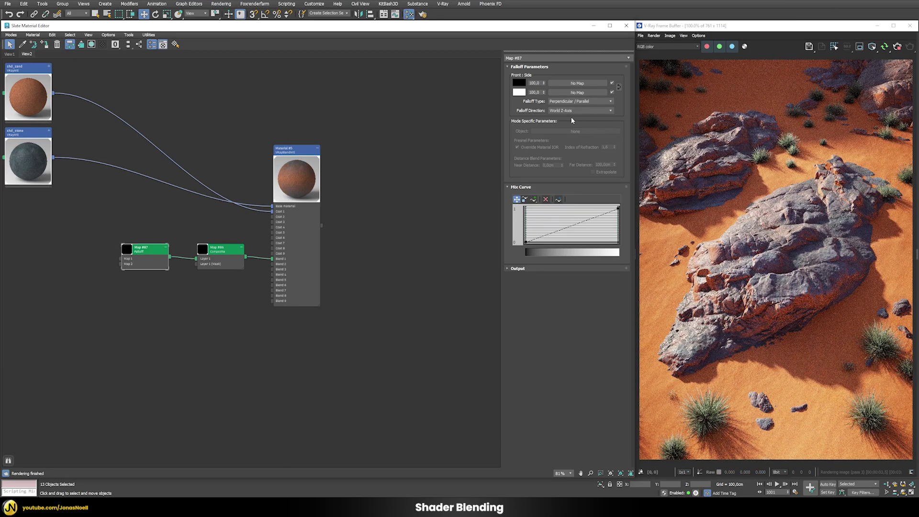
click(619, 87)
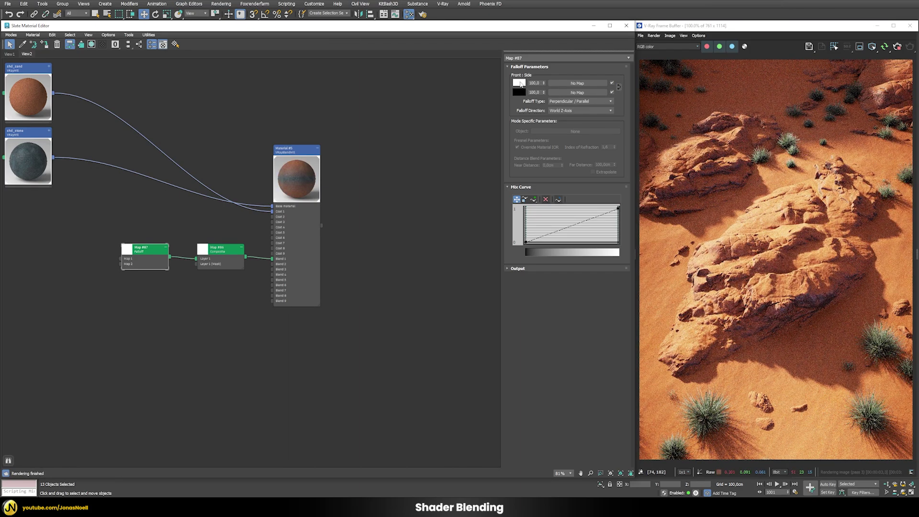
click(579, 101)
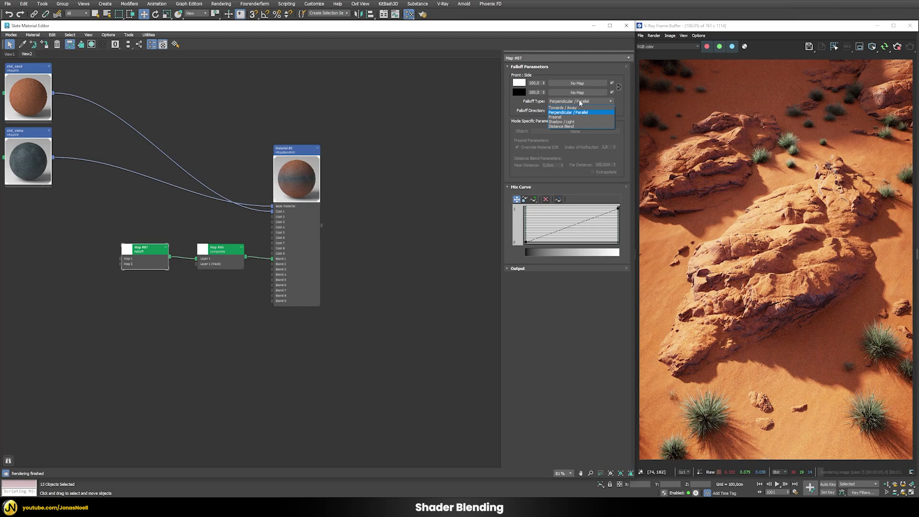
click(556, 108)
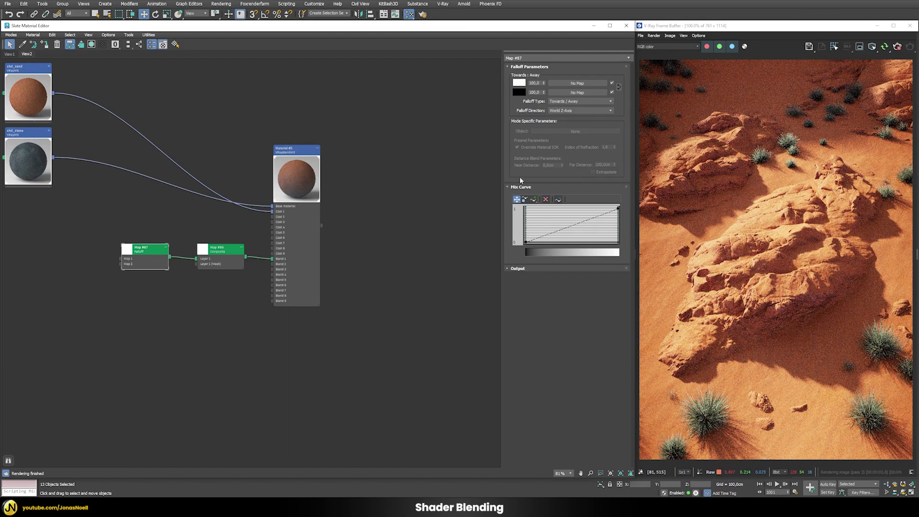
- Add two points to the Falloff mix curve and shape them into a steep black-to-white ramp near its start
click(533, 199)
click(568, 225)
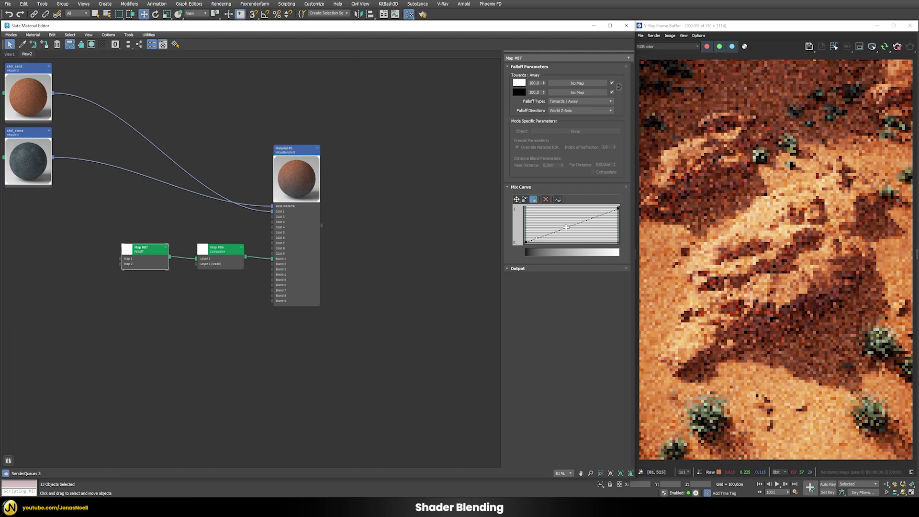
click(554, 232)
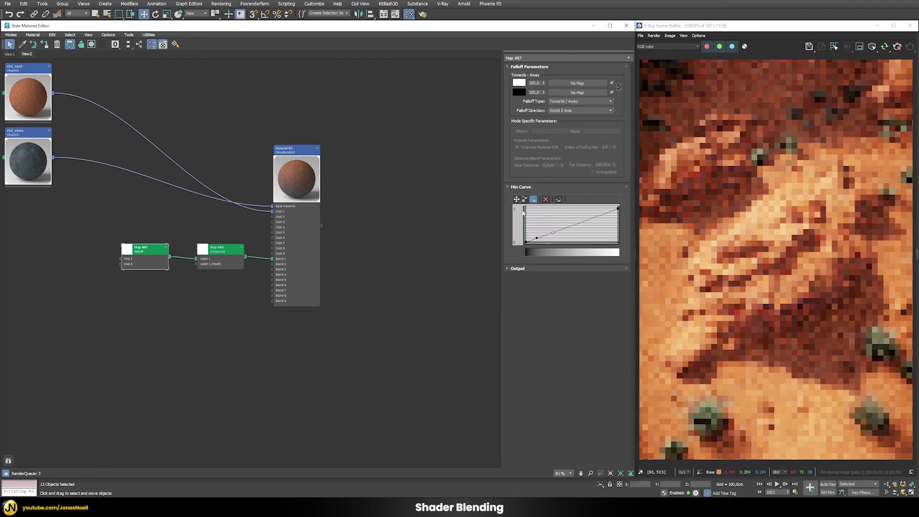
click(516, 199)
drag(537, 238, 545, 209)
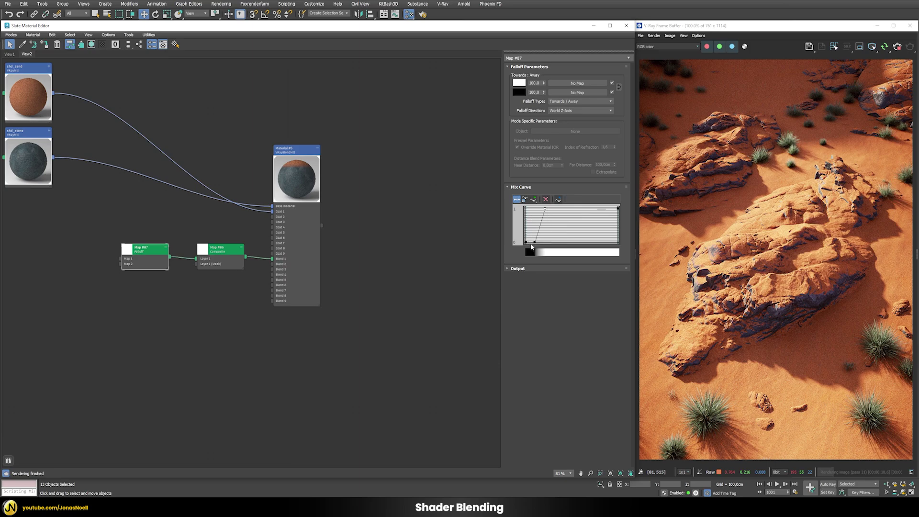
- Slide both ramp points along the mix curve to its middle and back to near its black end, testing the sand coverage
ctrl+click(534, 242)
drag(535, 241, 563, 242)
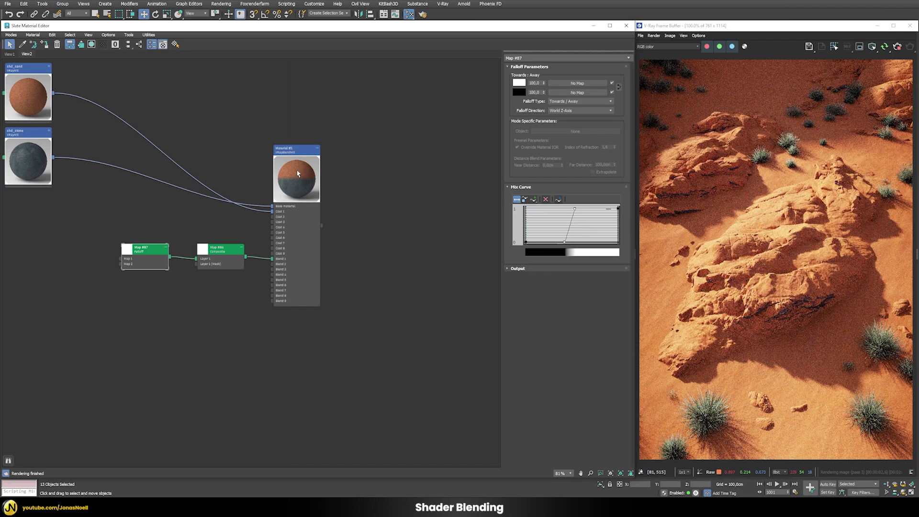
drag(565, 242, 530, 249)
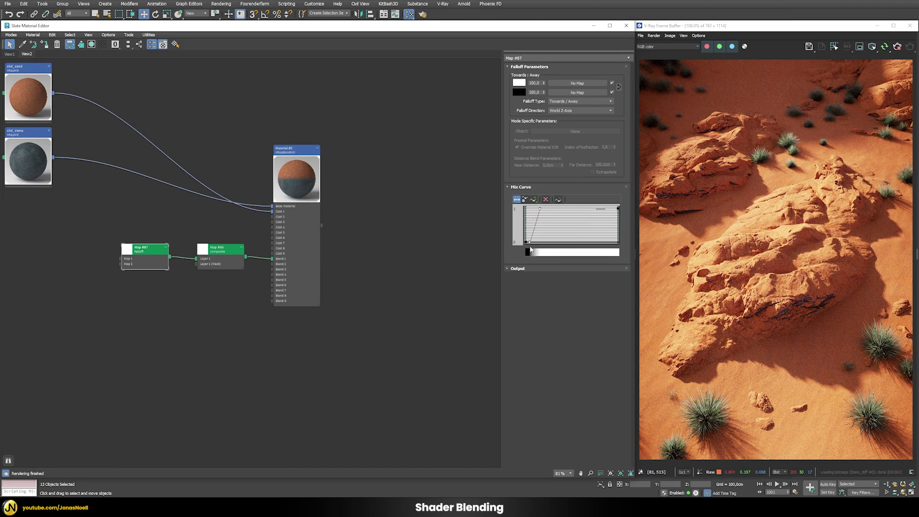
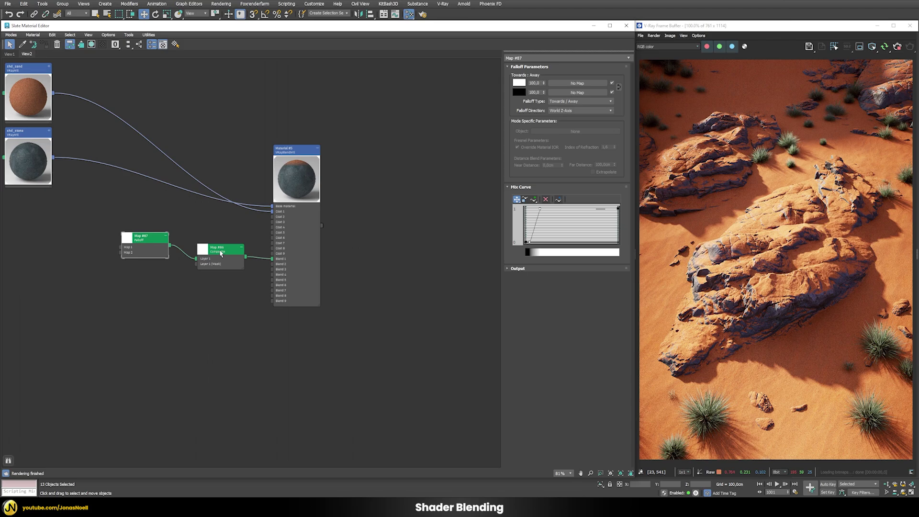
- Add a second layer to the Composite map and load a VRayDirt map into it
double_click(220, 253)
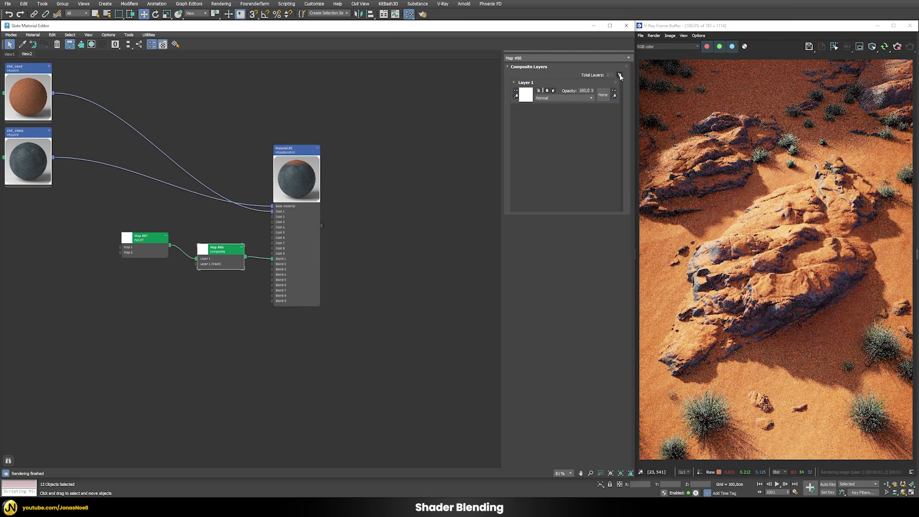
click(620, 75)
click(528, 95)
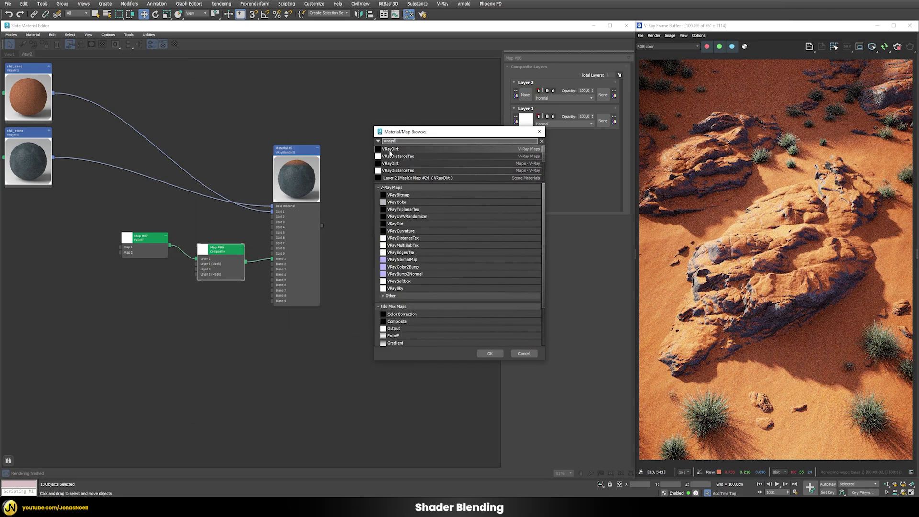
double_click(390, 150)
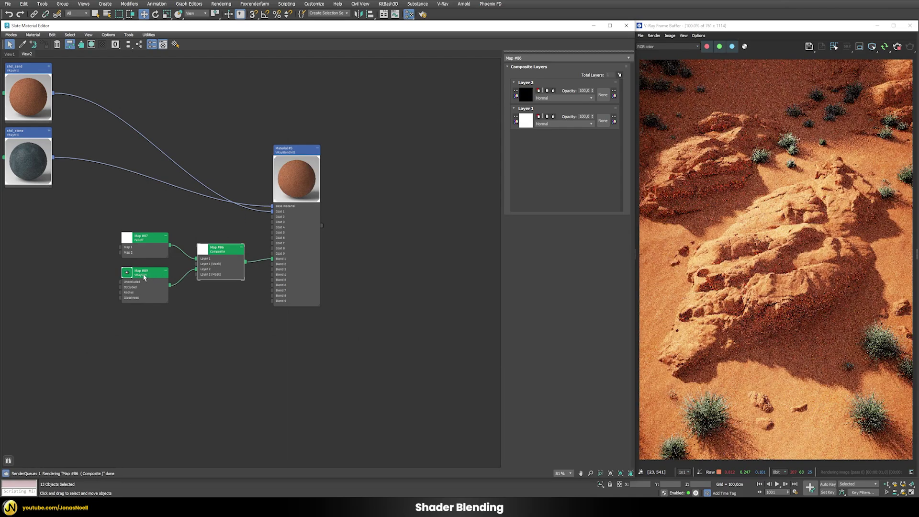
- Set the VRayDirt map's mode to Inner occlusion and swap its occluded and unoccluded colours
double_click(144, 276)
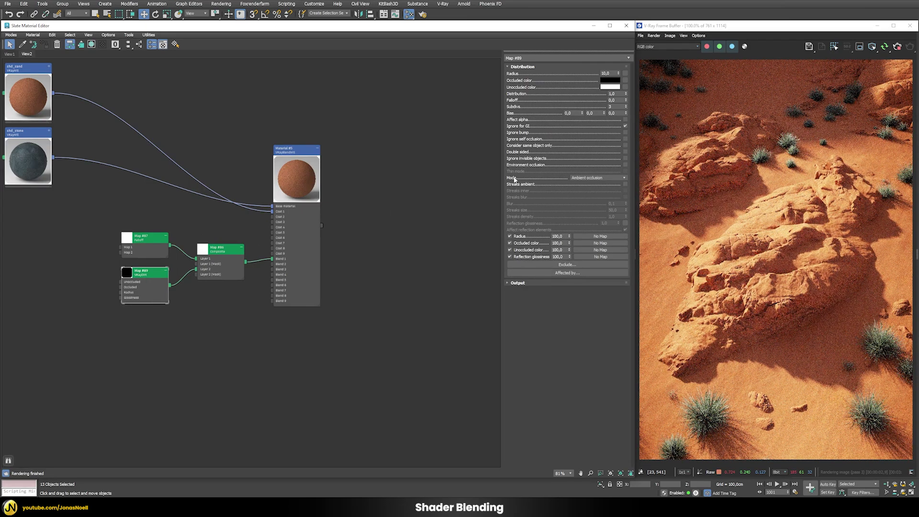
click(585, 179)
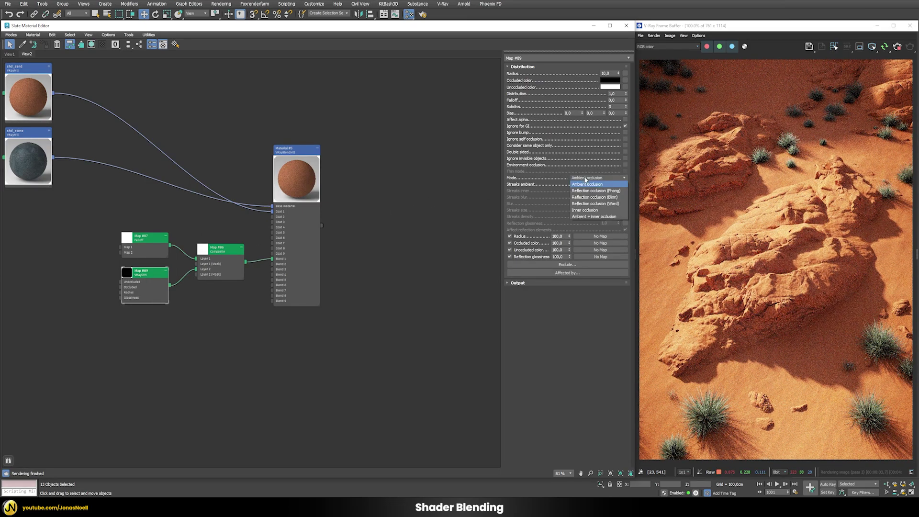
click(575, 210)
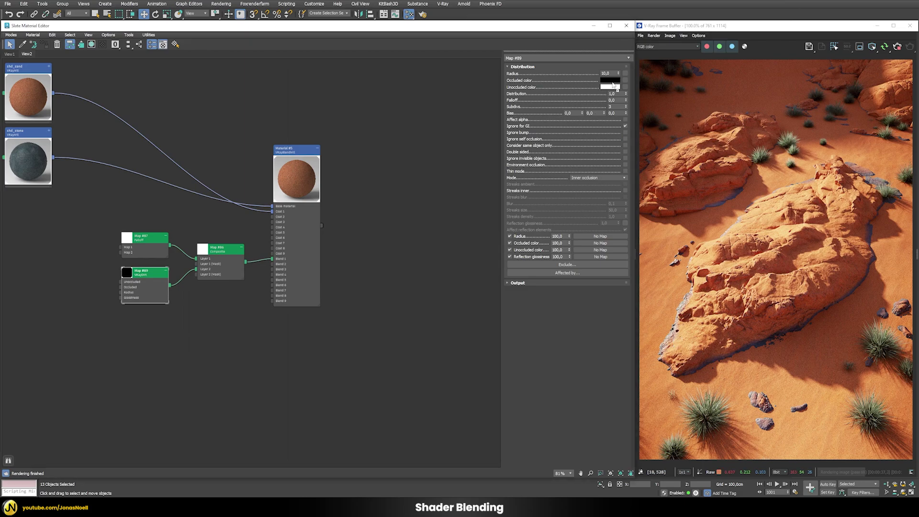
drag(613, 84, 616, 87)
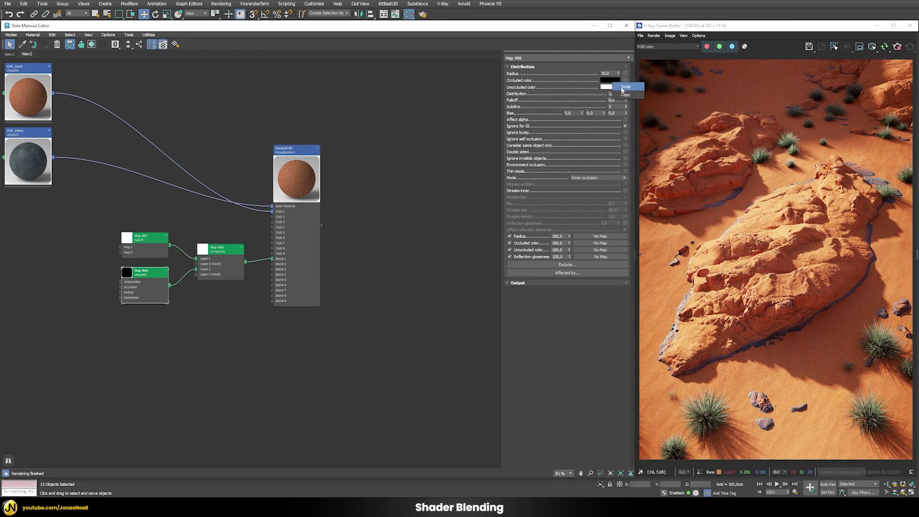
click(622, 88)
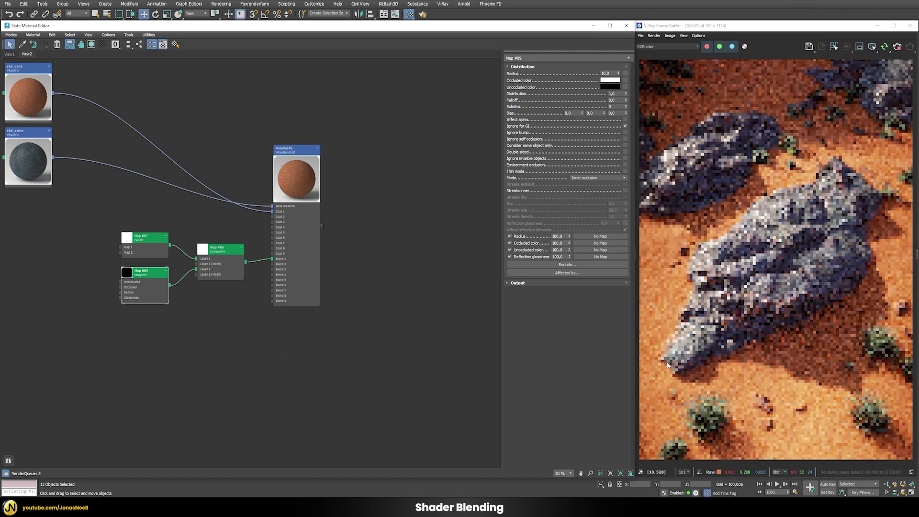
- Set the VRayDirt map's radius to 50 and its distribution to 10
scroll(670, 361, up, 2)
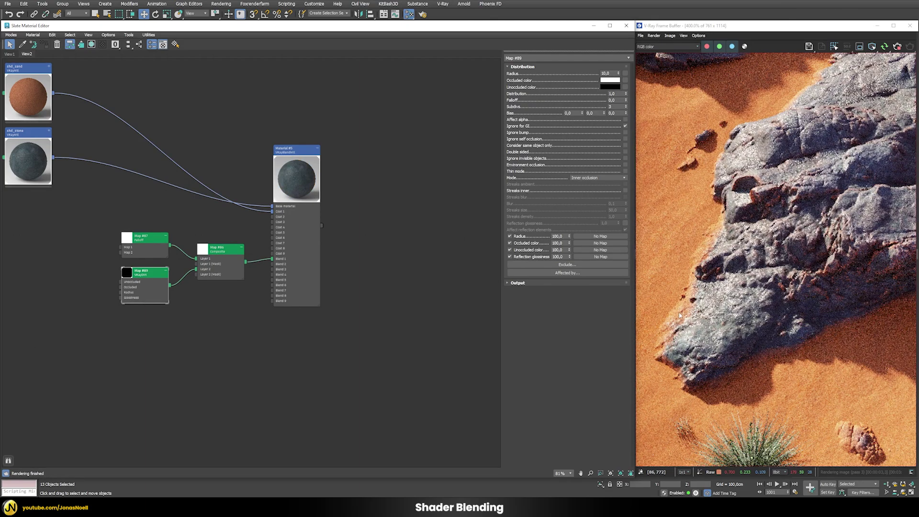
scroll(679, 315, up, 1)
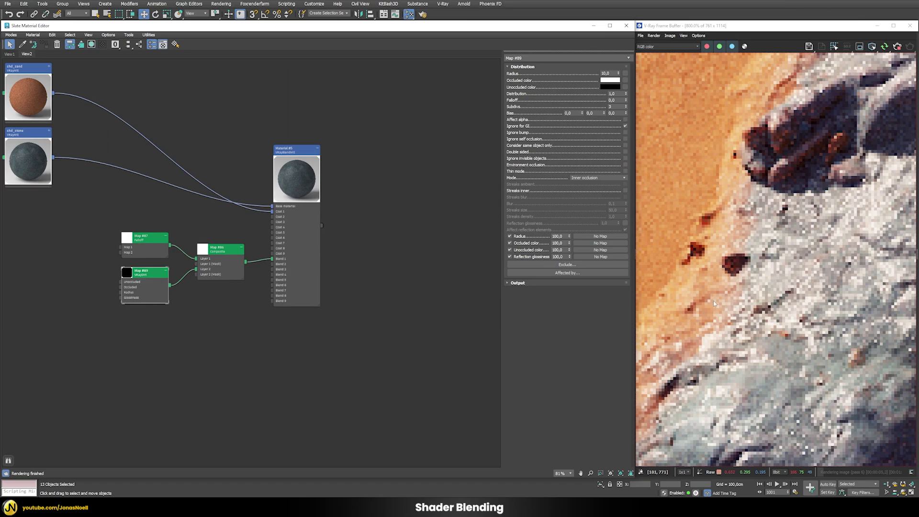
scroll(713, 303, down, 2)
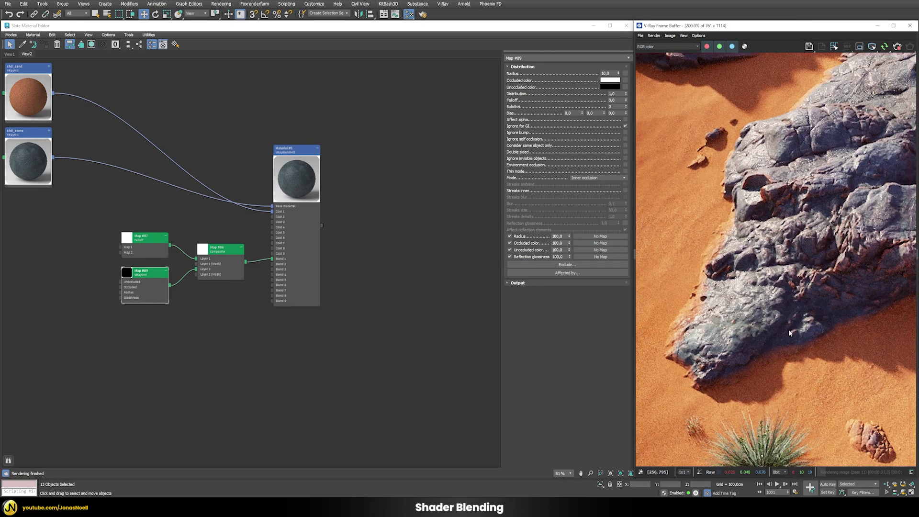
scroll(788, 333, down, 1)
scroll(881, 300, up, 1)
scroll(798, 331, down, 1)
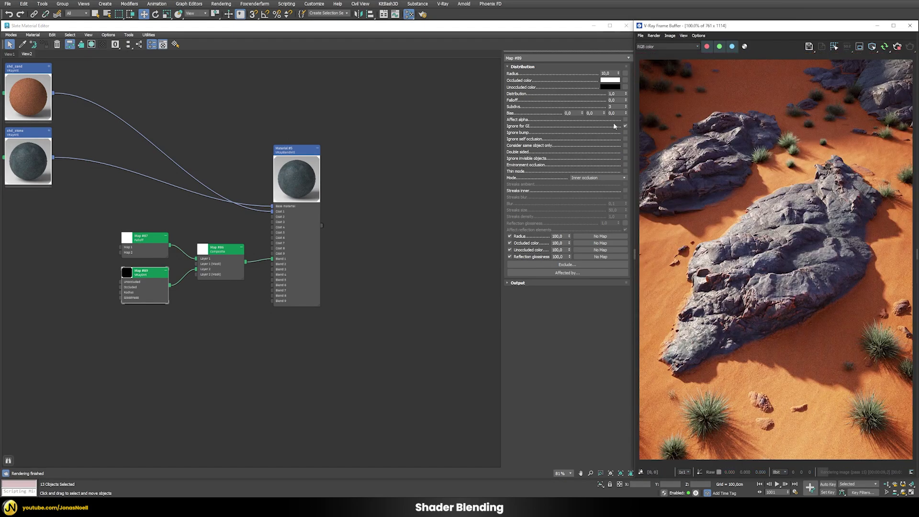
click(606, 74)
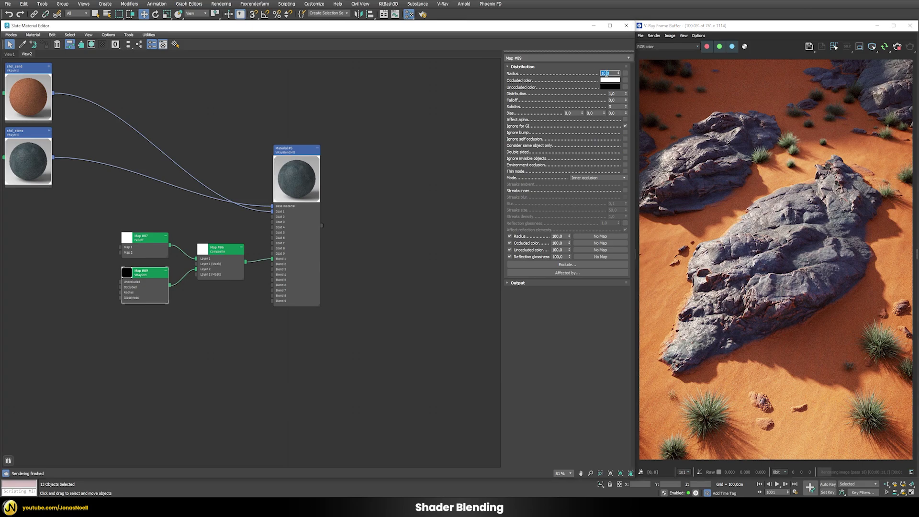
key(Return)
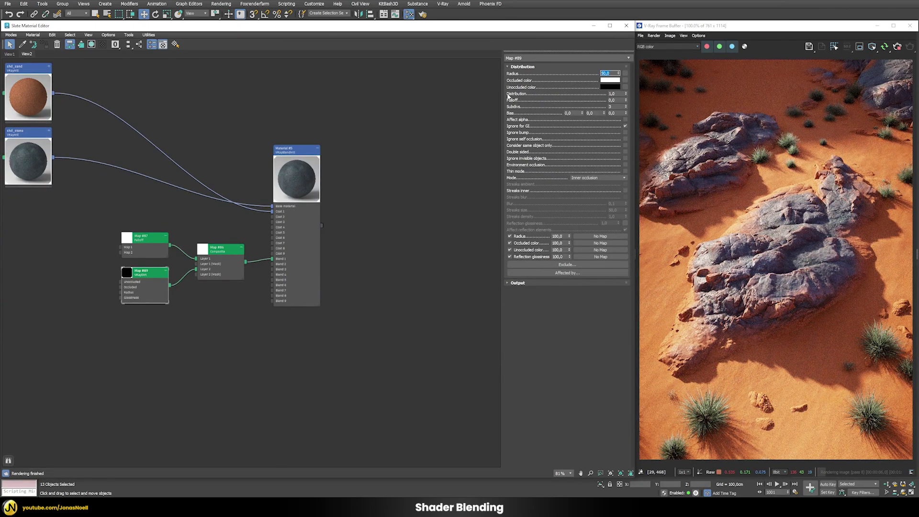
double_click(613, 94)
text(10)
key(Return)
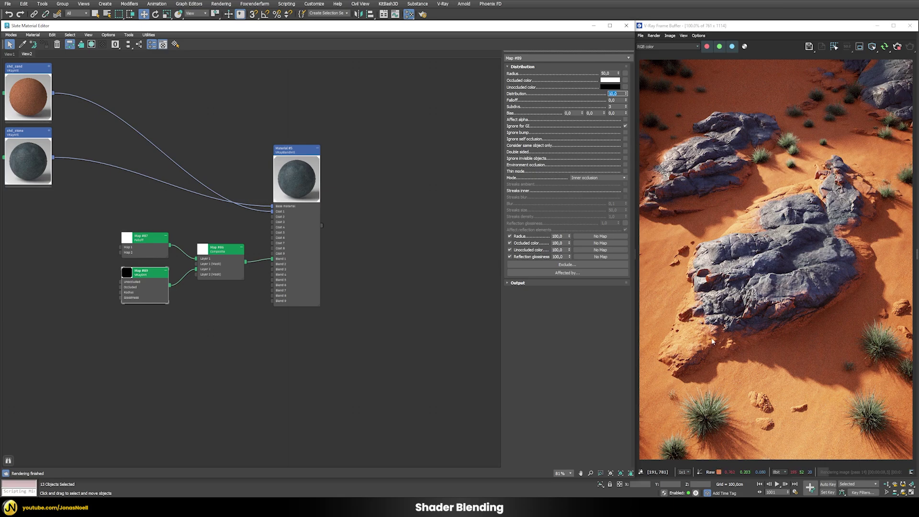
- Reduce the VRayDirt map's radius to 40 after inspecting the sand edge in the render
scroll(712, 341, up, 2)
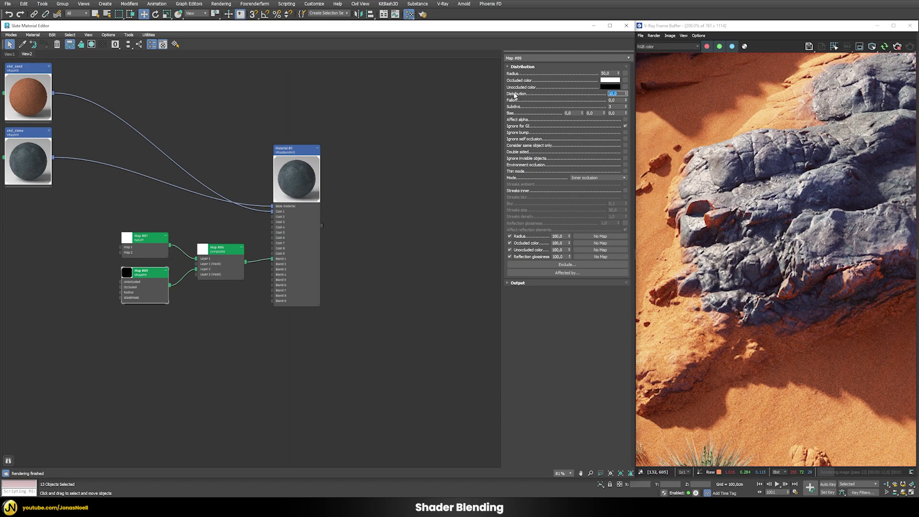
scroll(671, 217, down, 2)
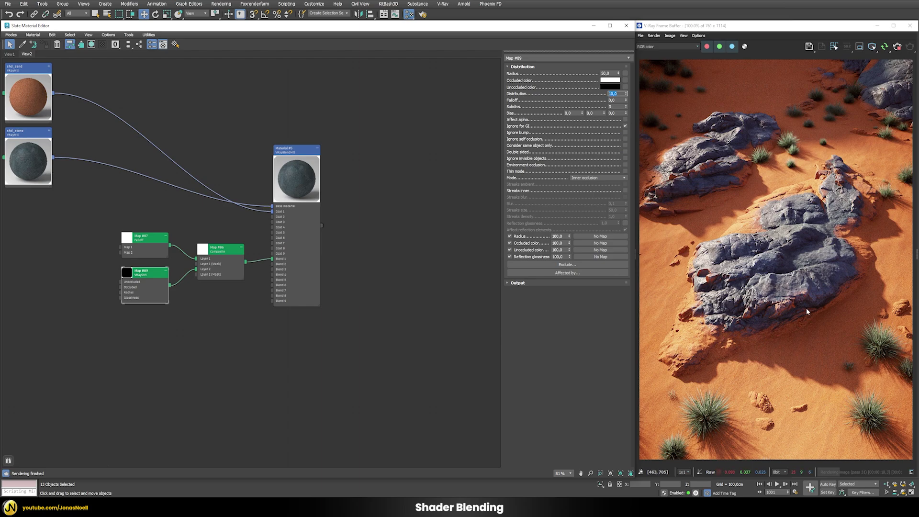
double_click(610, 73)
key(Return)
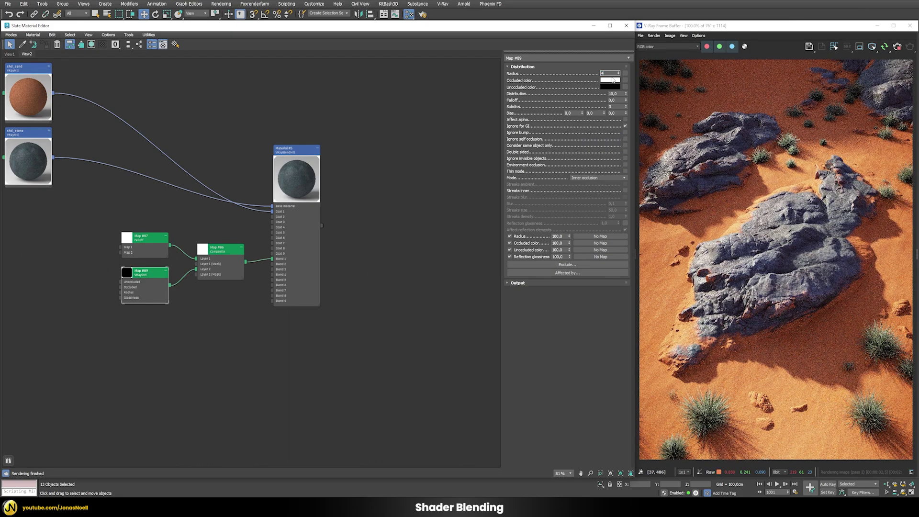
text(40)
key(Return)
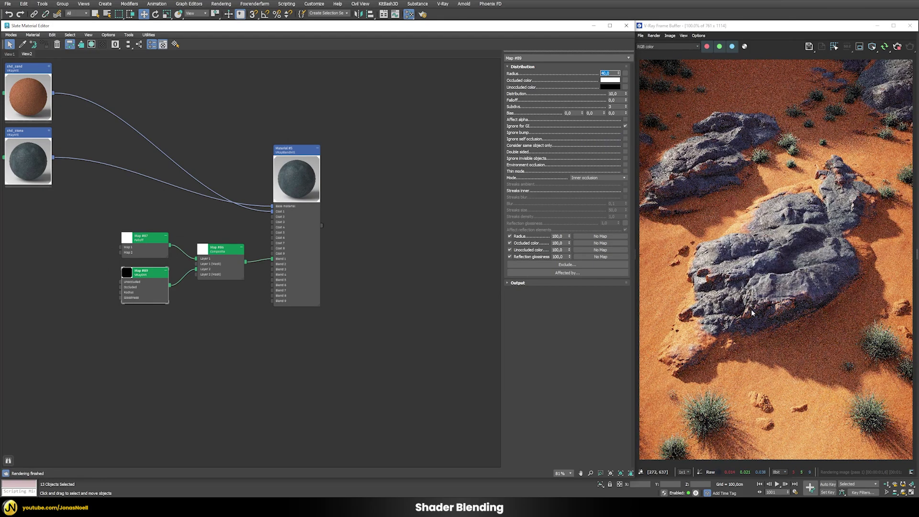
- Enable Ignore self occlusion on the VRayDirt map and check the rock surface in the render
scroll(639, 219, up, 1)
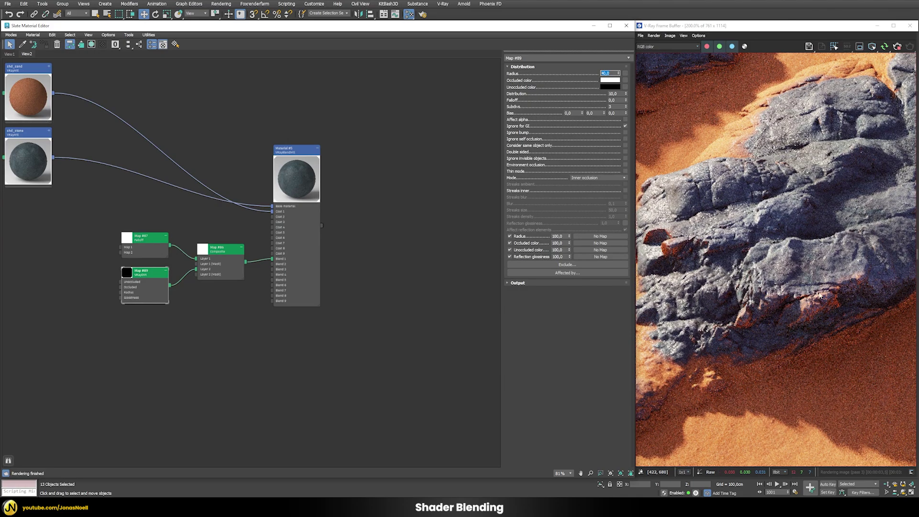
middle_drag(682, 256, 841, 195)
middle_drag(751, 300, 756, 321)
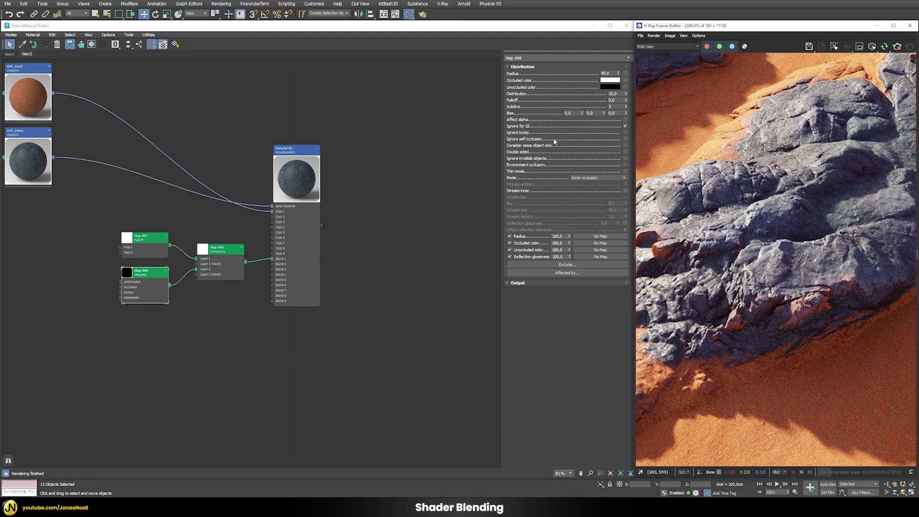
click(625, 139)
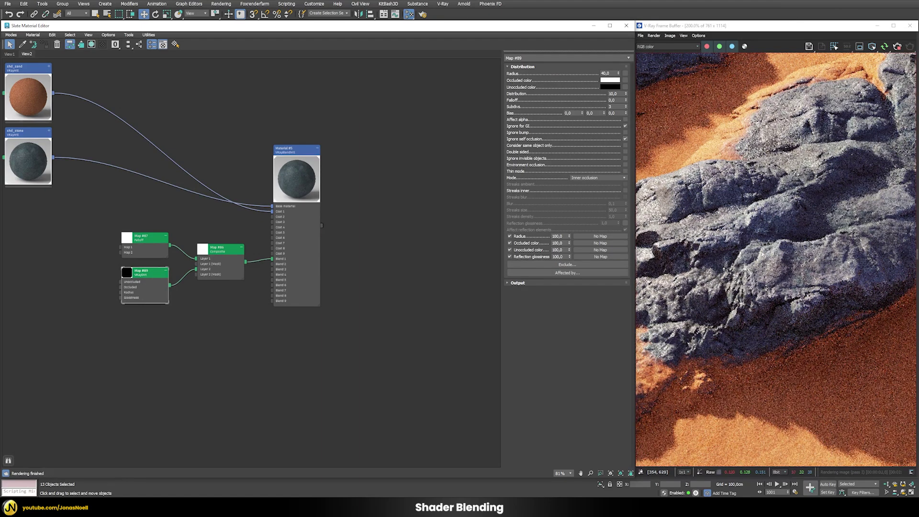
scroll(839, 204, down, 3)
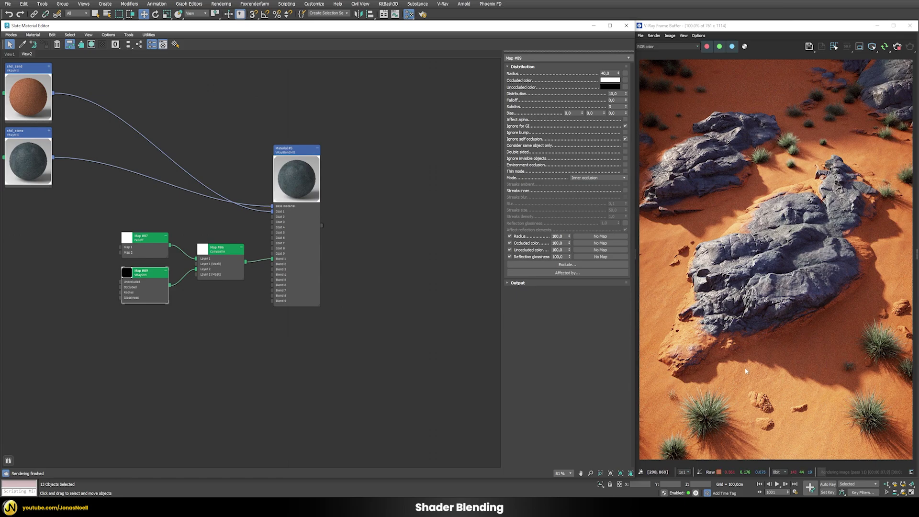
- Try Layer 1 of the Composite map at 0 opacity and return it to 100
double_click(219, 249)
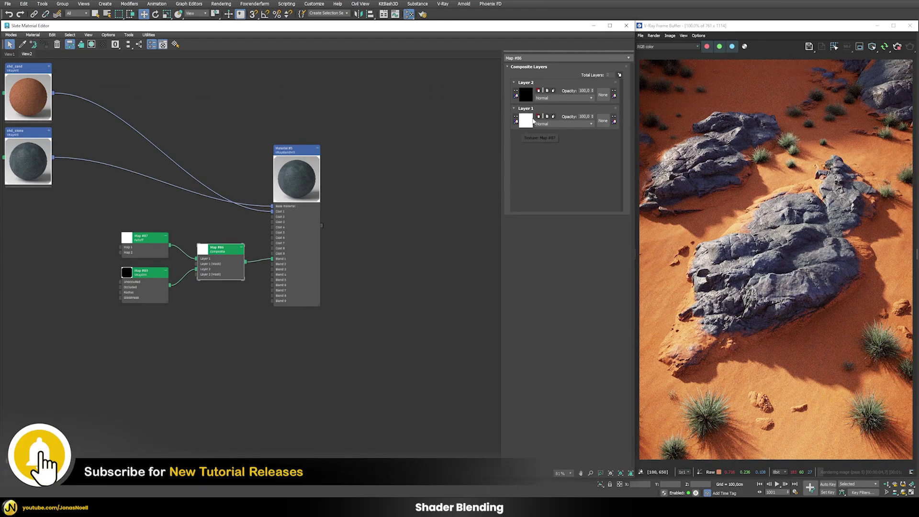
double_click(585, 117)
text(0)
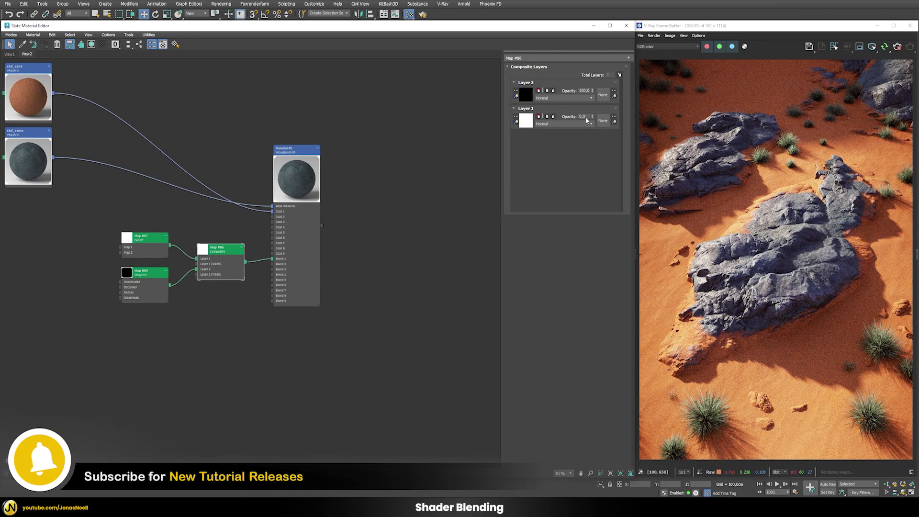
key(Return)
double_click(585, 117)
text(100)
key(Return)
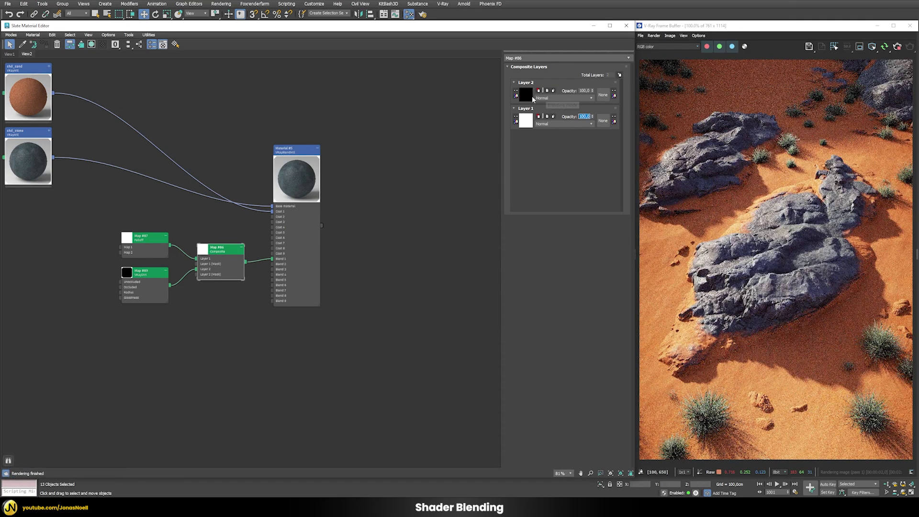
- Set Layer 2's blending mode to Multiply in the Composite map and inspect the masked sand in the render
click(554, 98)
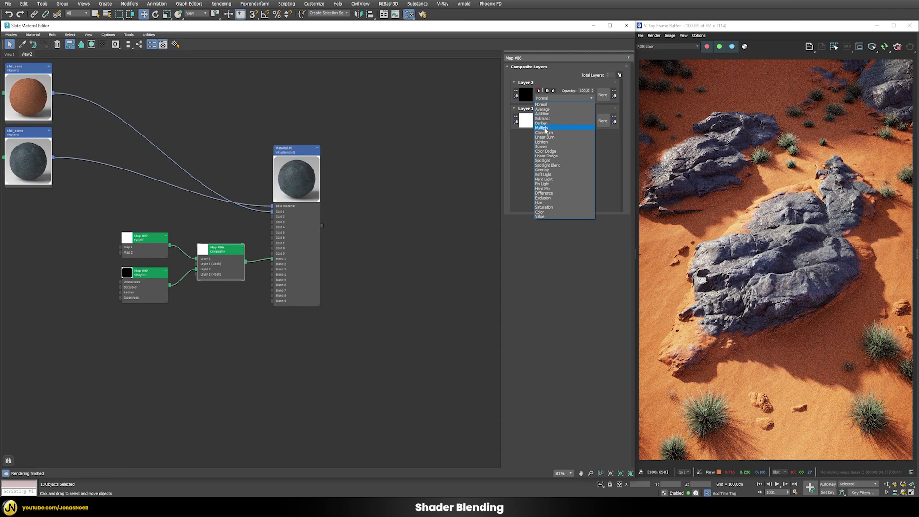
click(545, 129)
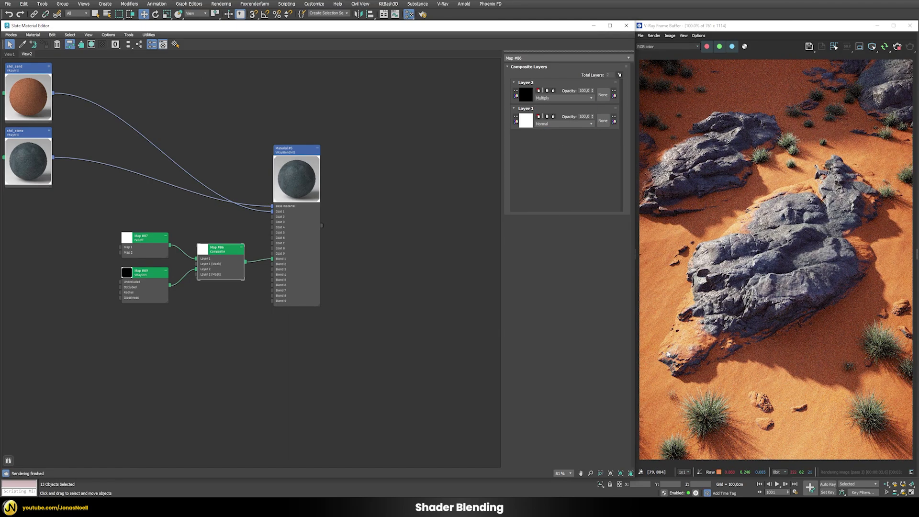
scroll(669, 356, up, 1)
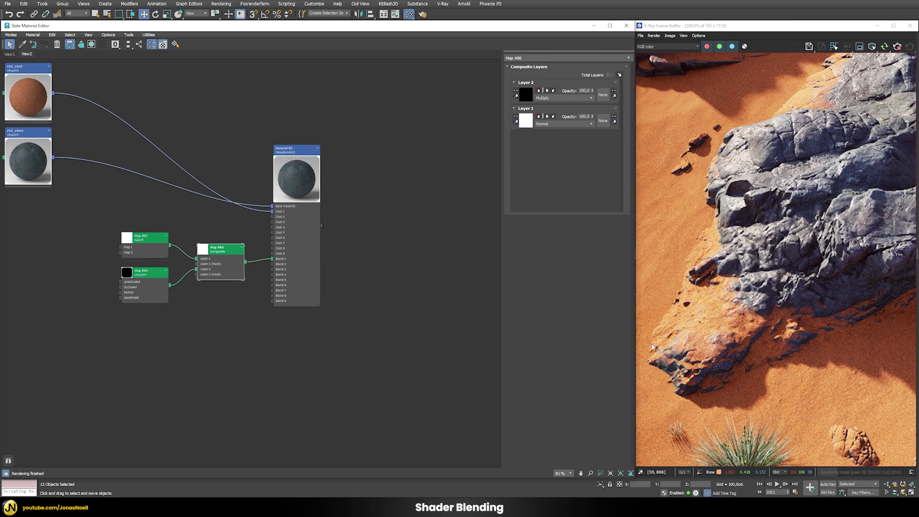
middle_drag(748, 337, 825, 196)
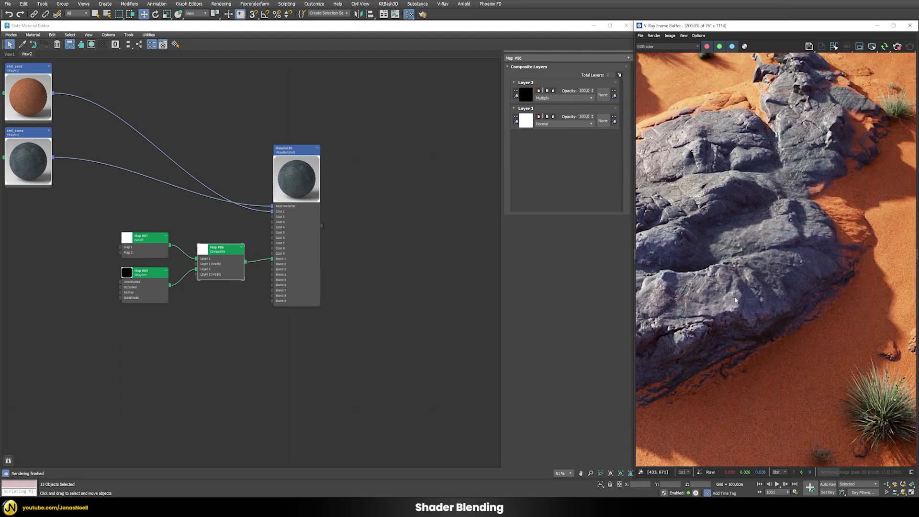
scroll(778, 219, down, 2)
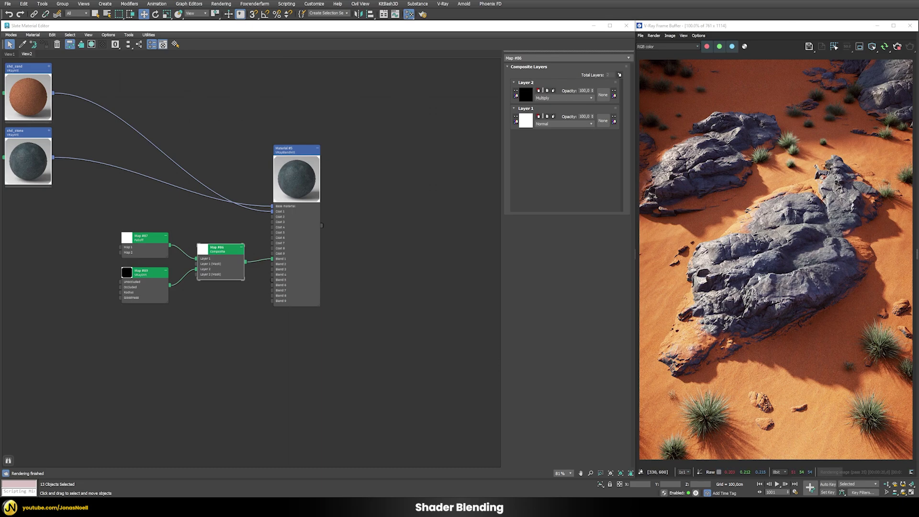
- Add a third layer to the Composite map, load another VRayDirt map into it and open that map's parameters
click(619, 75)
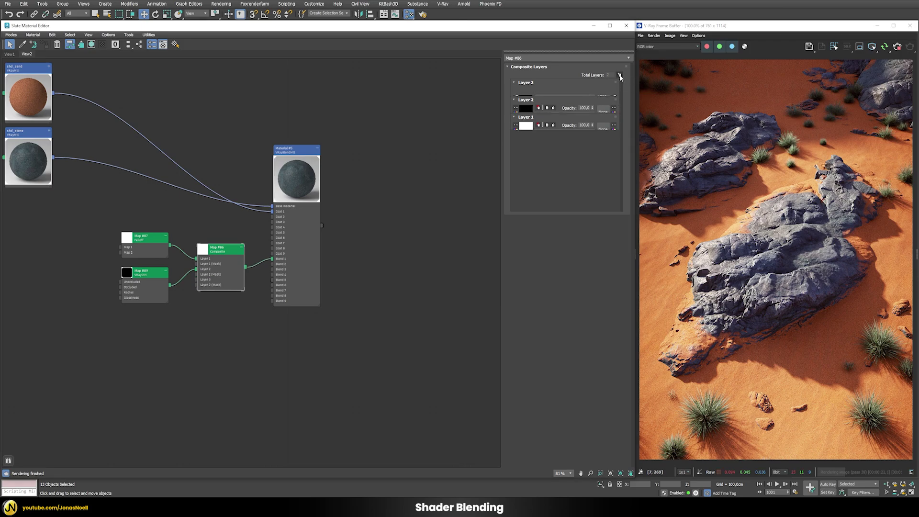
click(525, 95)
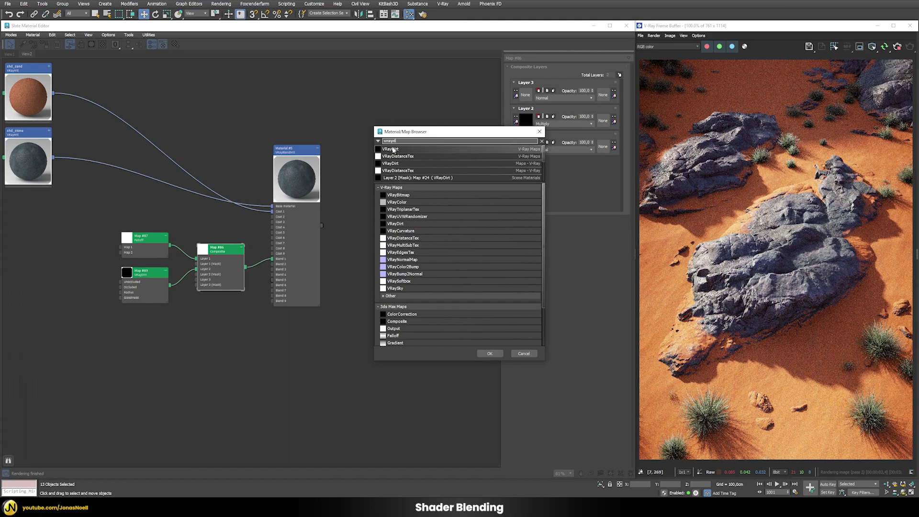
key(Escape)
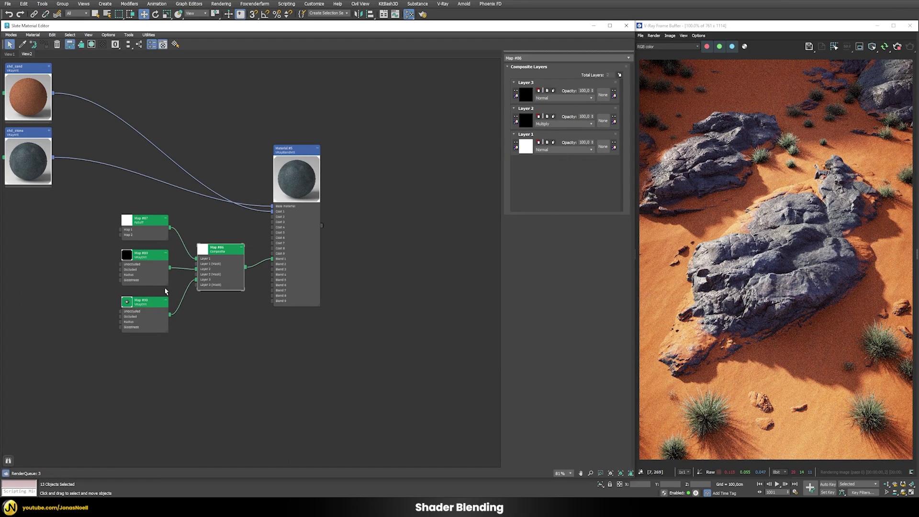
double_click(144, 303)
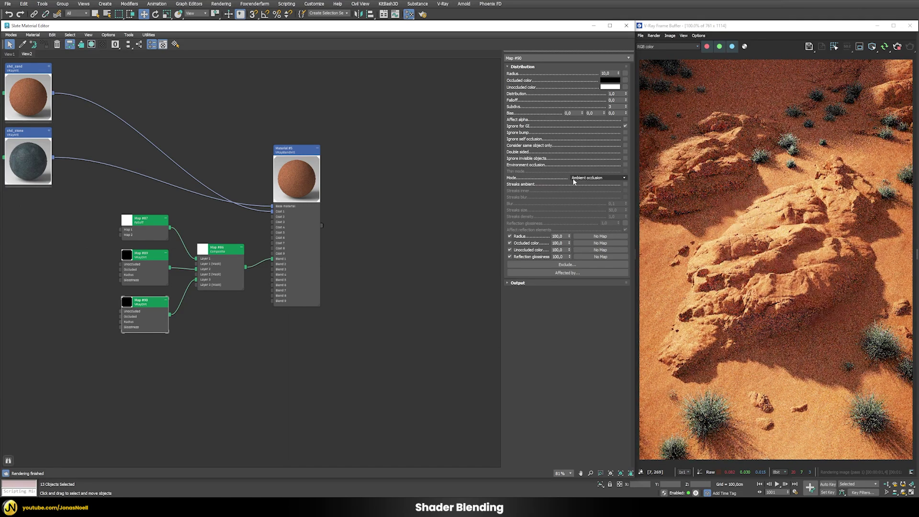
- Swap the occluded and unoccluded colors of the new VRayDirt map and set its radius to 25
drag(608, 87, 608, 81)
click(623, 92)
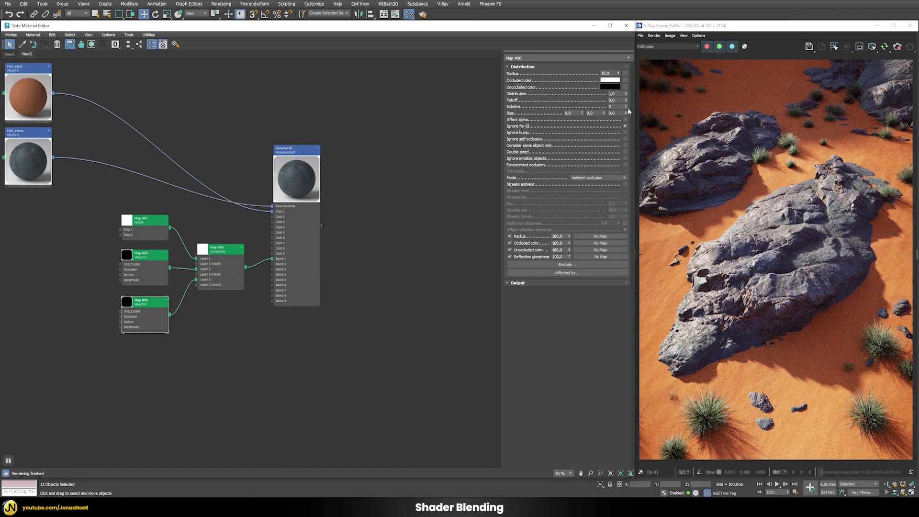
double_click(607, 73)
text(25)
key(Return)
- Insert a Color Correction on Layer 3 of the Composite map and open its parameters
double_click(219, 250)
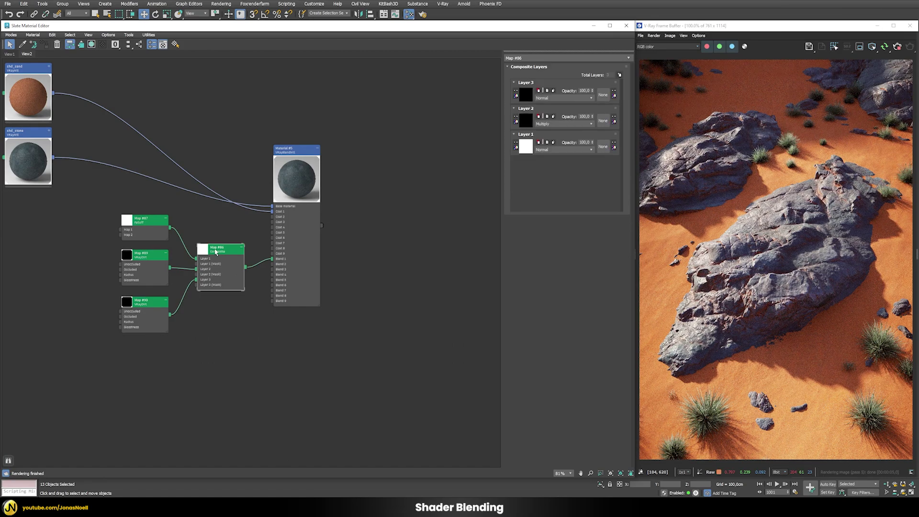
click(516, 99)
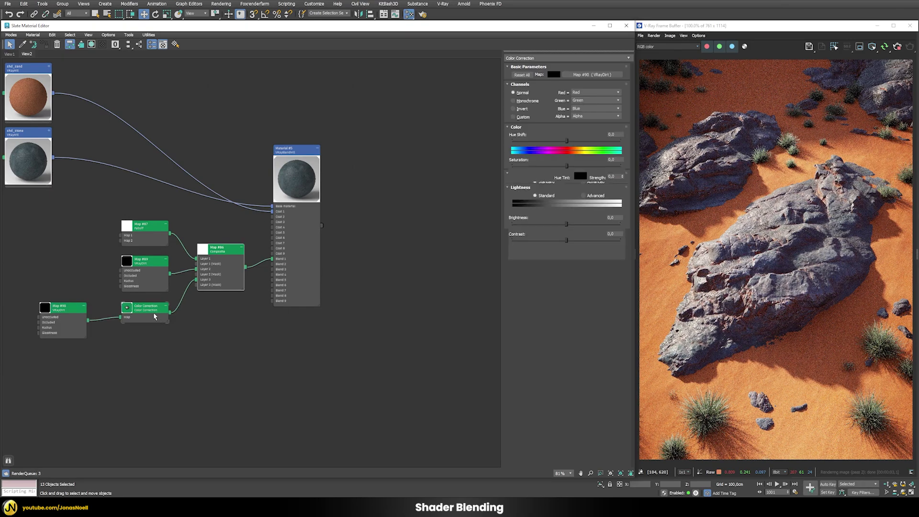
click(149, 311)
- Switch the Color Correction's lightness to Advanced, set RGB Gamma/Contrast to 4, and inspect the sand in the rock's crevices
click(583, 195)
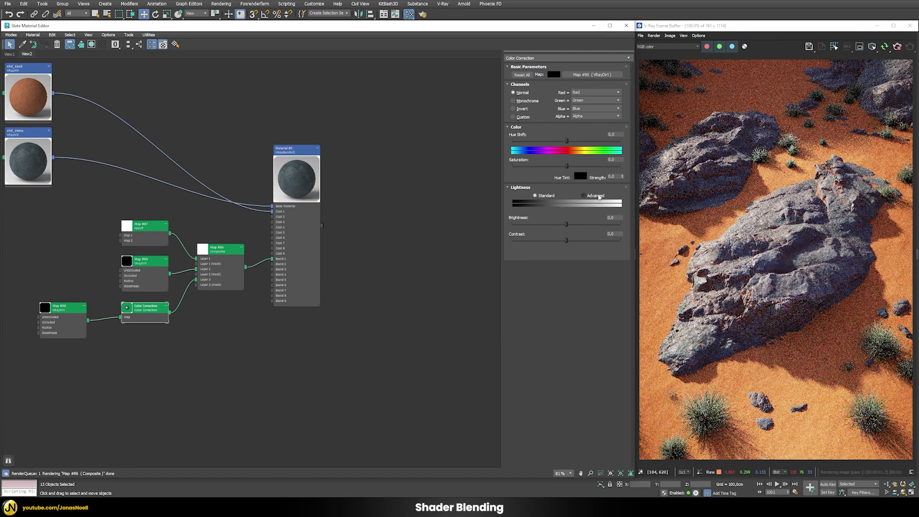
click(566, 223)
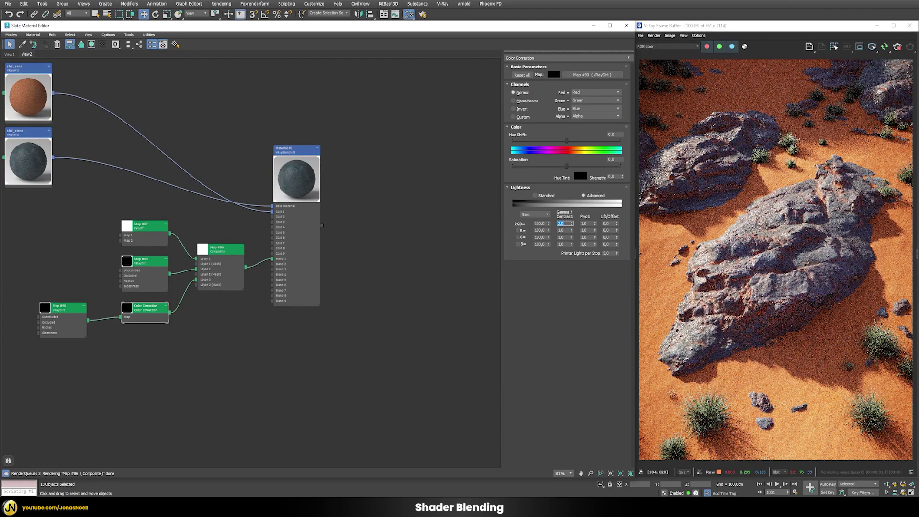
text(4)
key(Return)
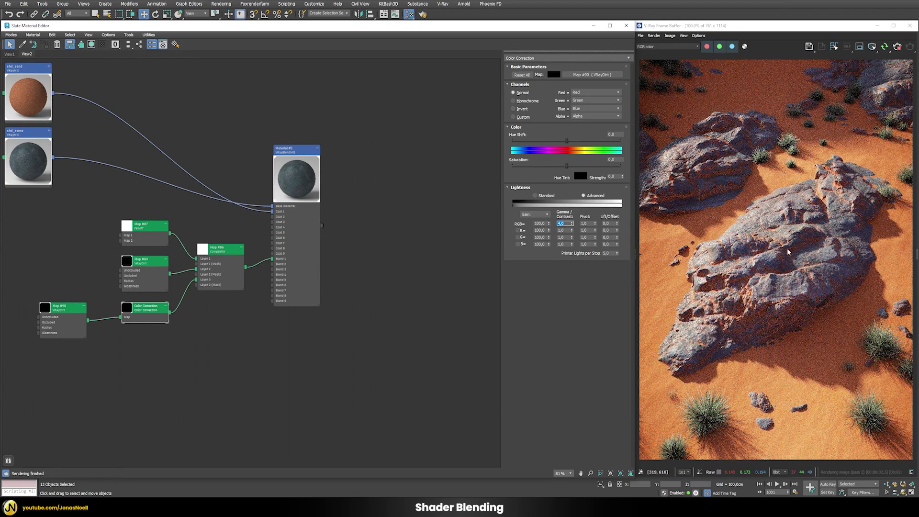
scroll(749, 310, up, 2)
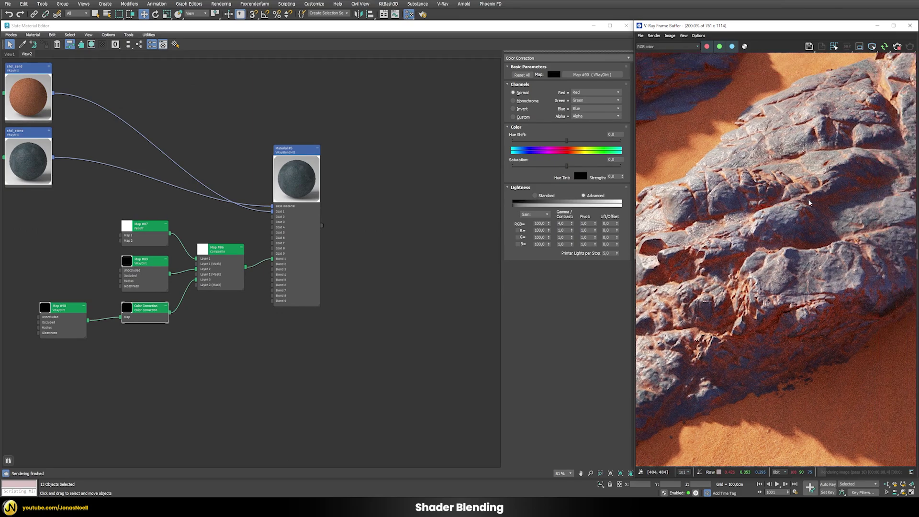
middle_drag(867, 193, 754, 315)
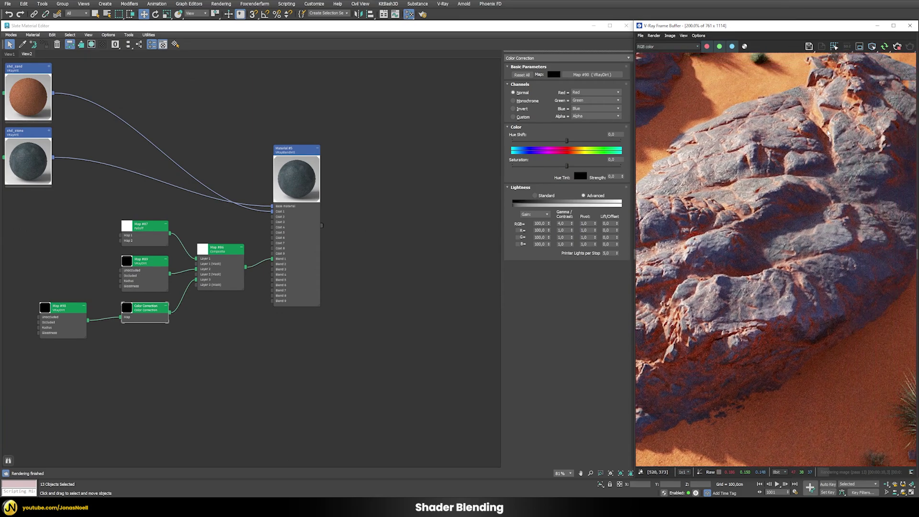
scroll(769, 224, down, 2)
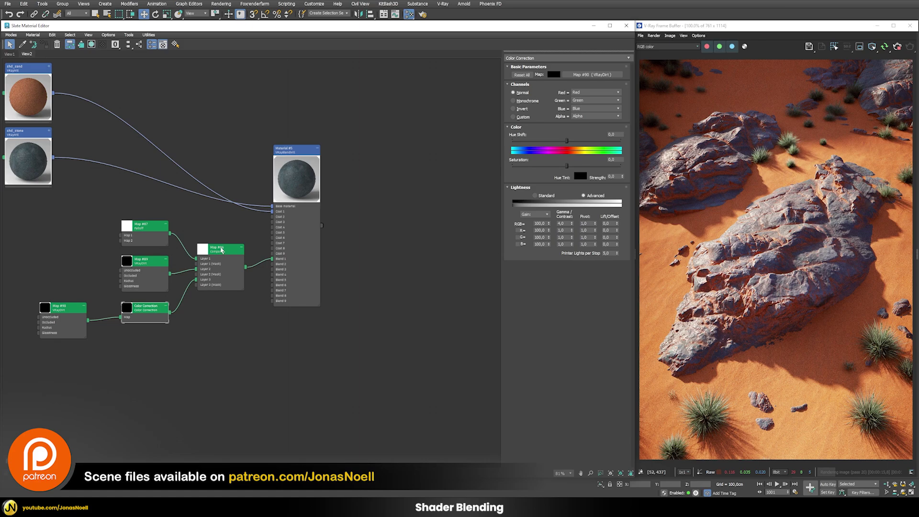
- Copy the Falloff map from Layer 1 into the mask of Layer 3 as an instance in the Composite map
double_click(221, 249)
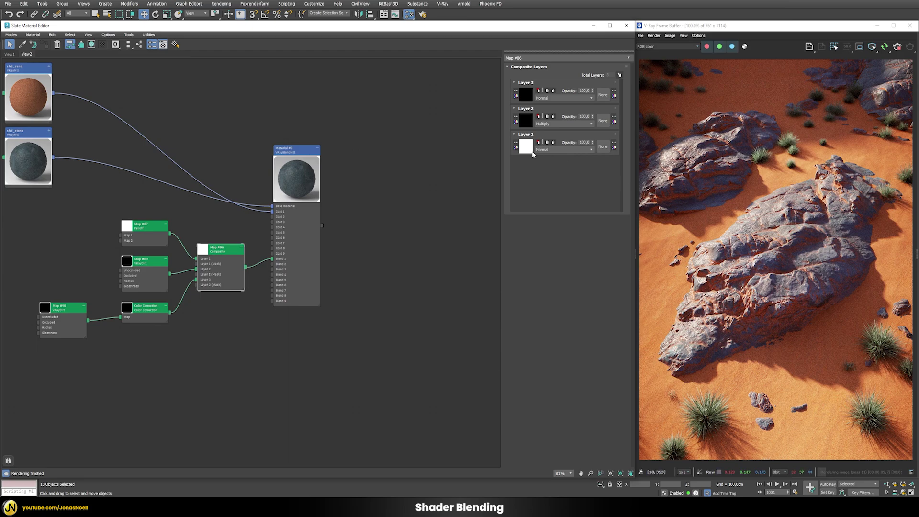
drag(612, 97, 311, 239)
click(302, 273)
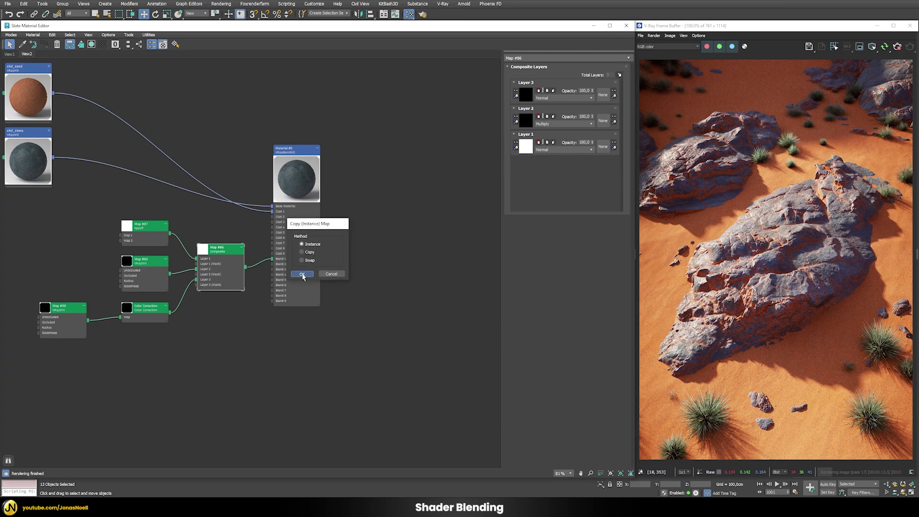
- Set Layer 3's blending mode to Screen in the Composite map
click(548, 98)
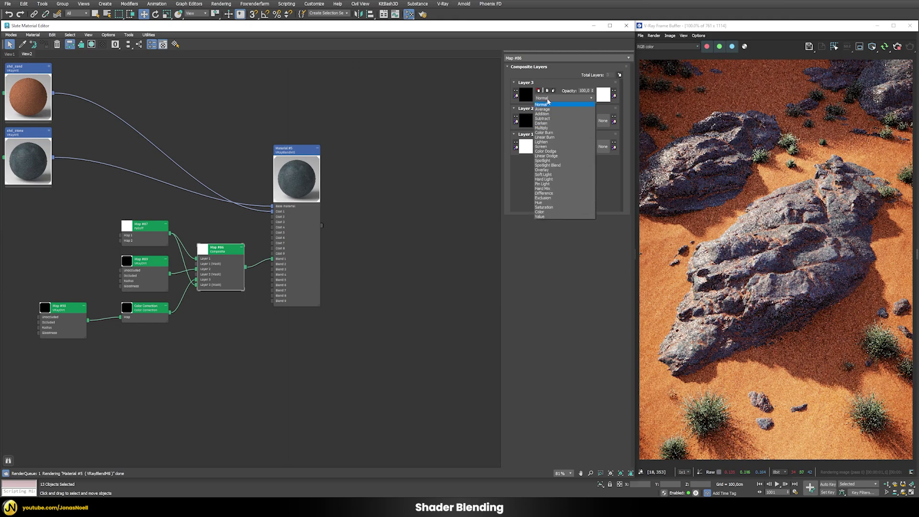
click(549, 98)
click(549, 98)
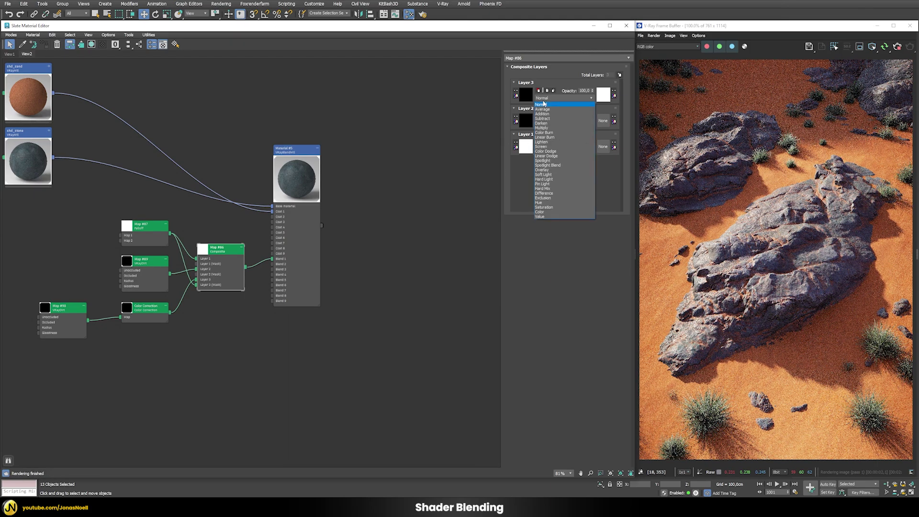
click(547, 146)
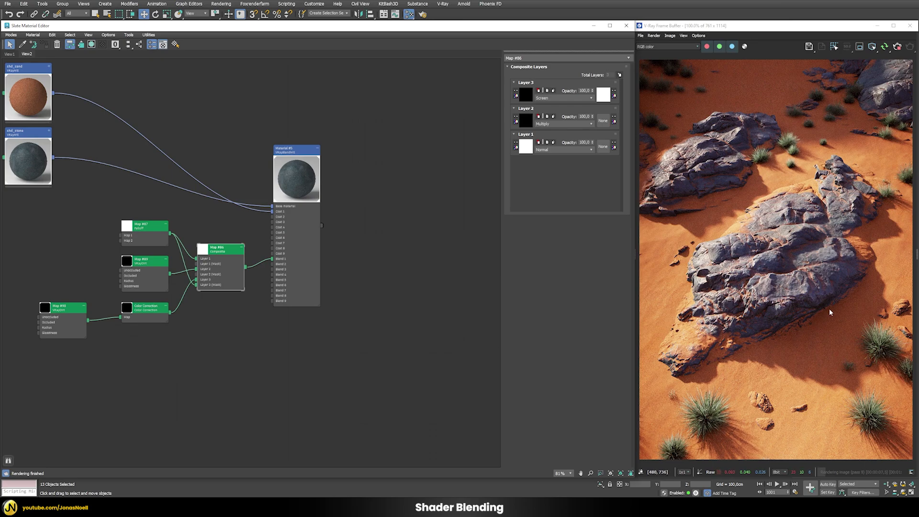
- Examine the sand coverage across the rocks and the transition between rock and ground in the render
scroll(744, 303, up, 1)
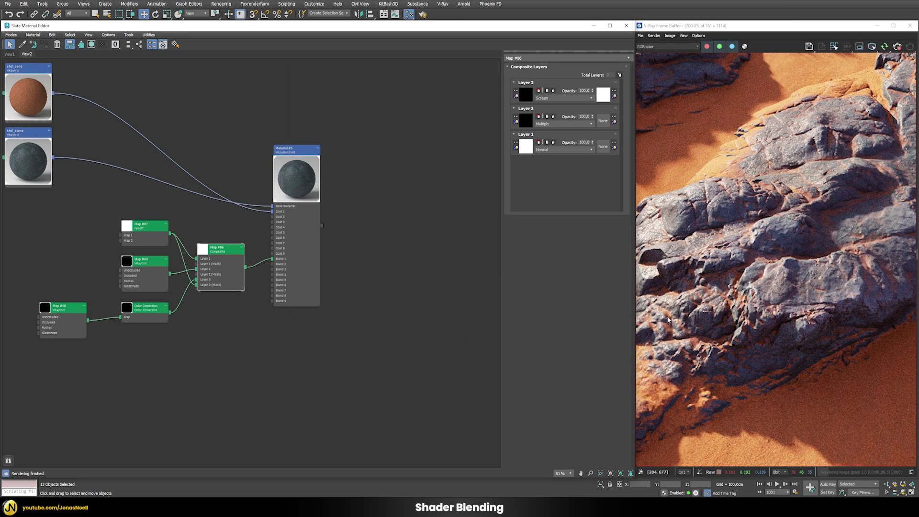
middle_drag(704, 245, 737, 249)
middle_drag(837, 208, 813, 225)
middle_drag(843, 192, 762, 237)
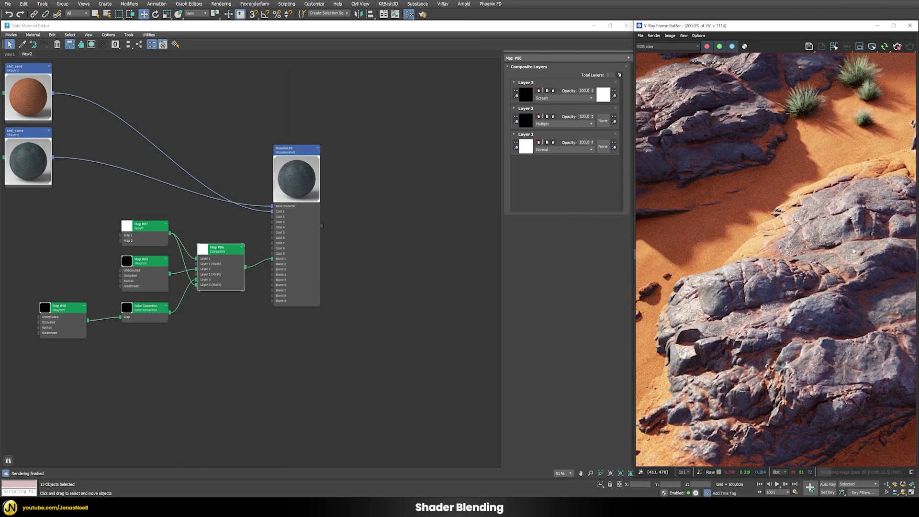
scroll(752, 233, down, 1)
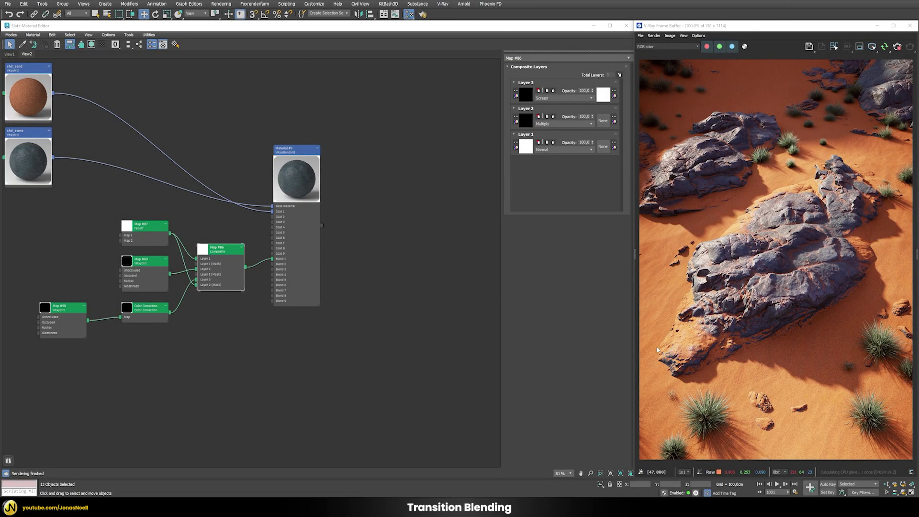
scroll(653, 346, up, 2)
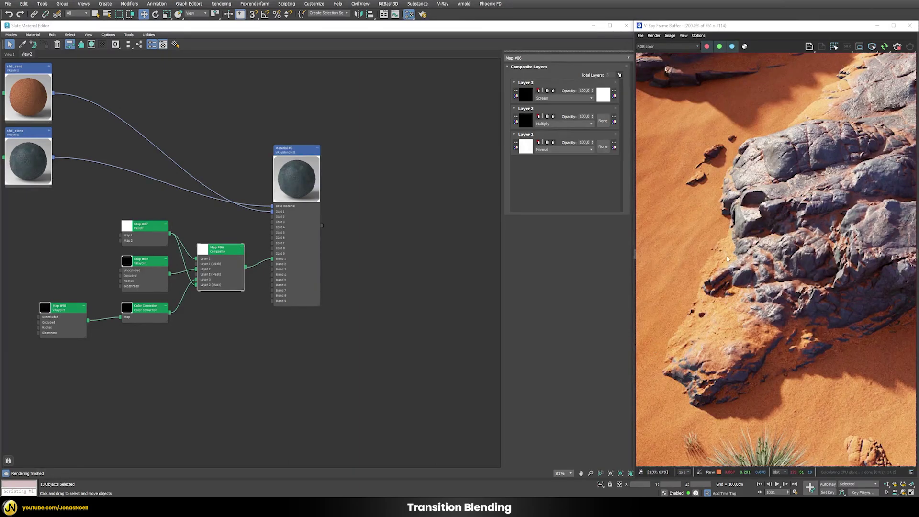
middle_drag(736, 235, 749, 237)
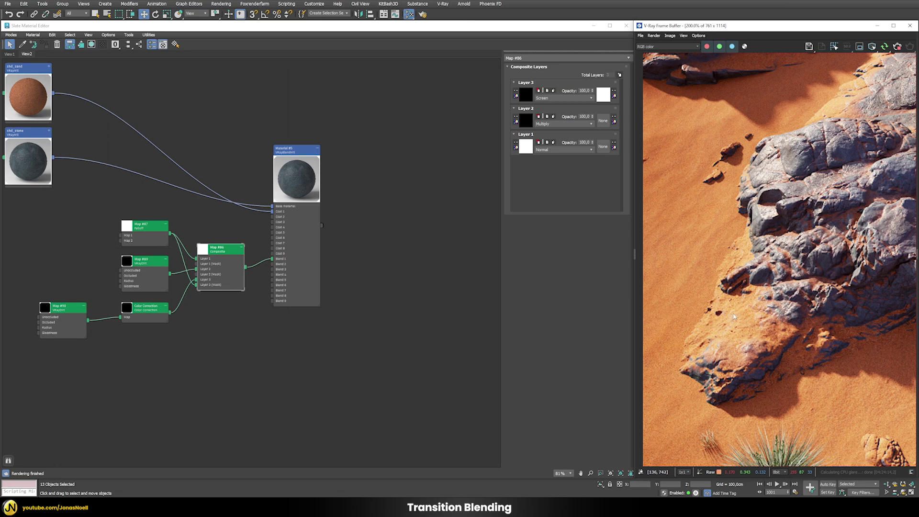
scroll(725, 325, down, 2)
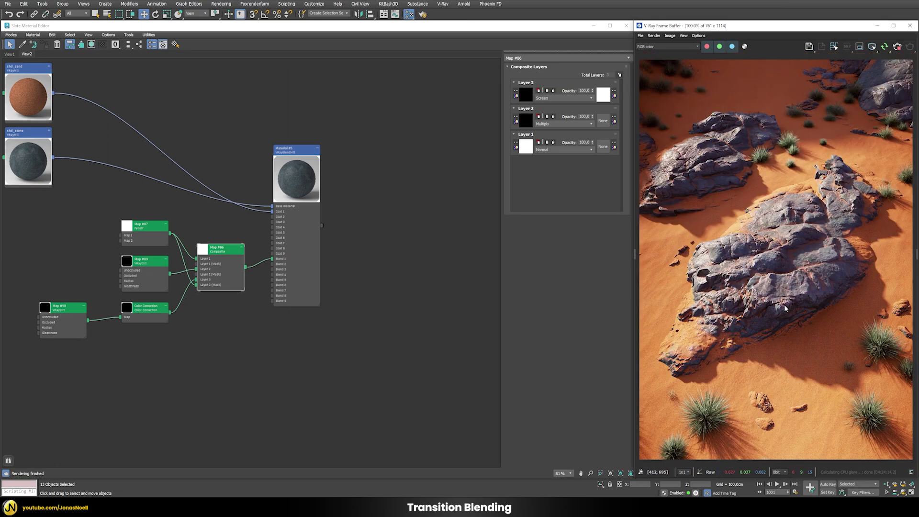
- Create a VRayBumpMtl with shd_sand as its base material and assign it as an instance to the blend material's first coat
click(132, 110)
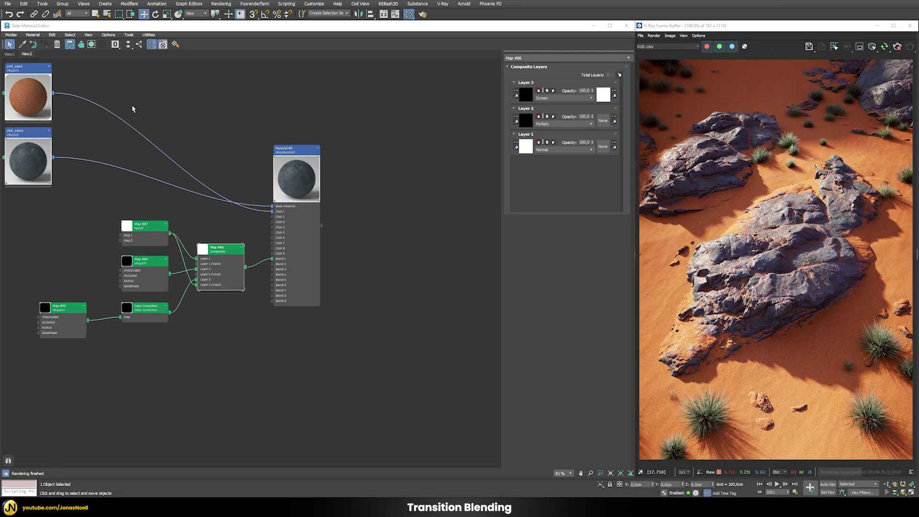
right_click(190, 108)
mouse_move(223, 113)
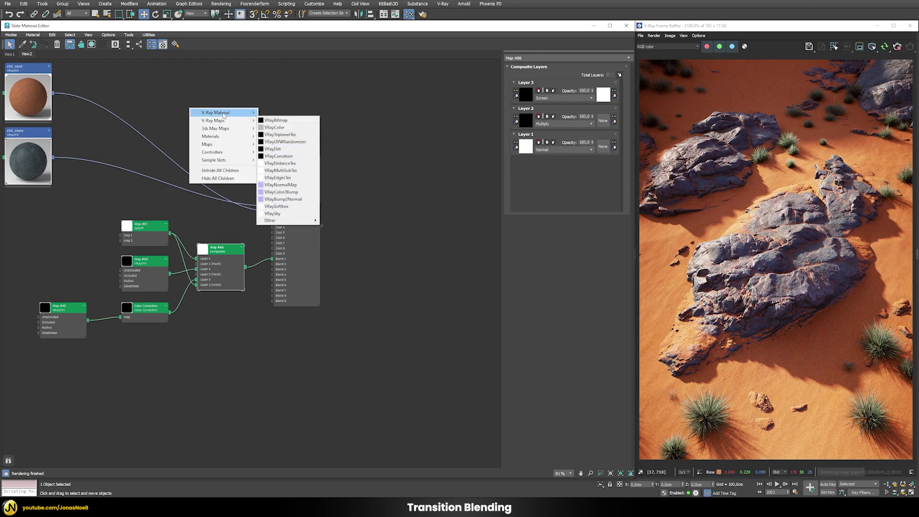
click(300, 134)
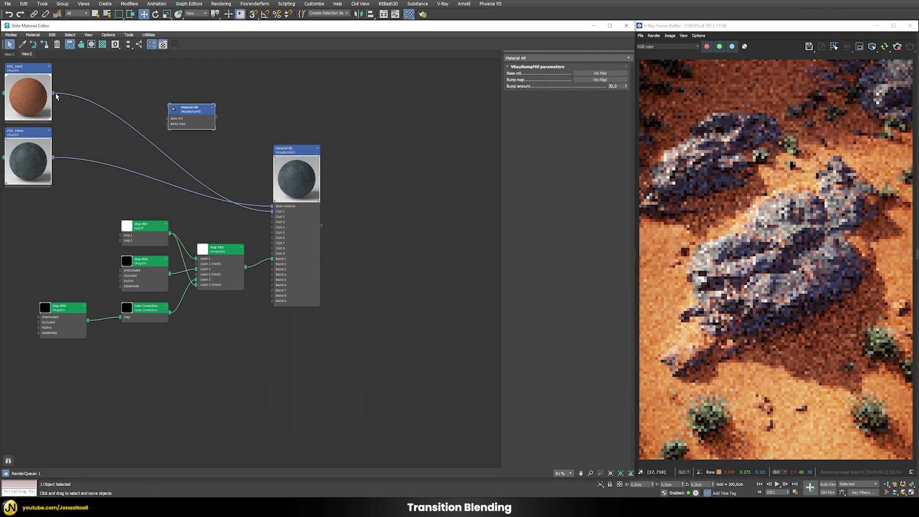
mouse_move(53, 93)
mouse_down()
mouse_move(160, 121)
mouse_move(225, 120)
mouse_move(364, 165)
mouse_move(543, 101)
mouse_up()
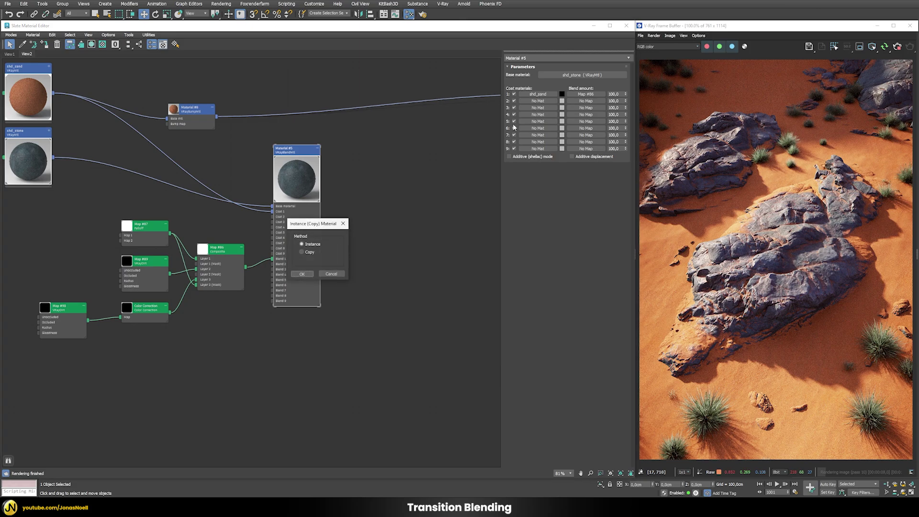
click(308, 275)
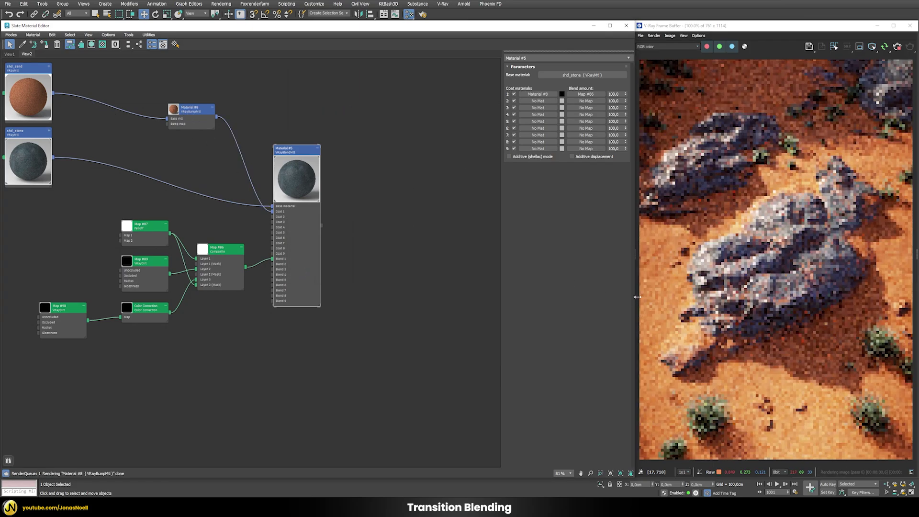
right_click(663, 283)
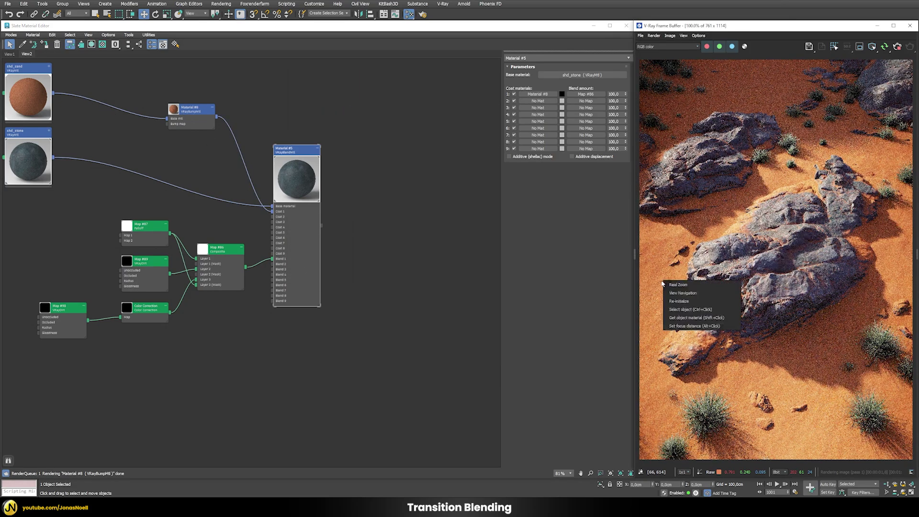
click(682, 309)
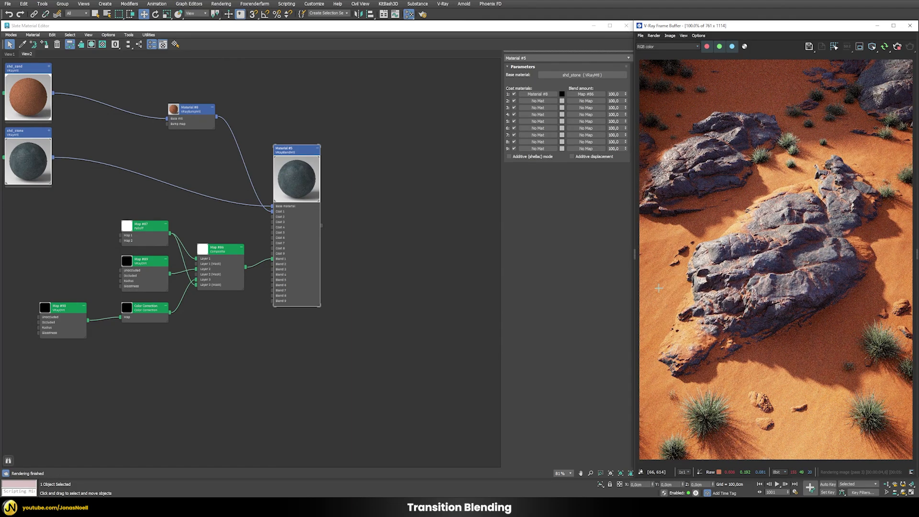
right_click(191, 110)
click(204, 121)
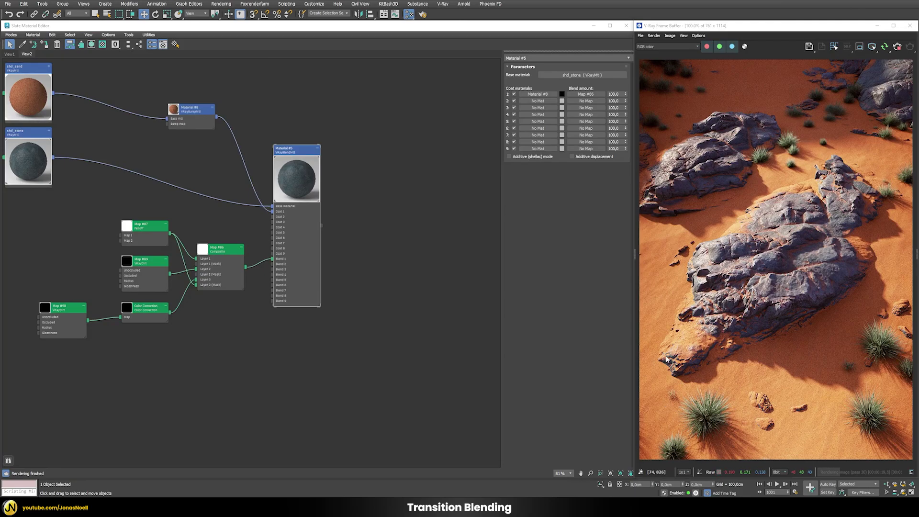
- Enable region rendering around the lower end of the large rock in the render
scroll(667, 359, up, 2)
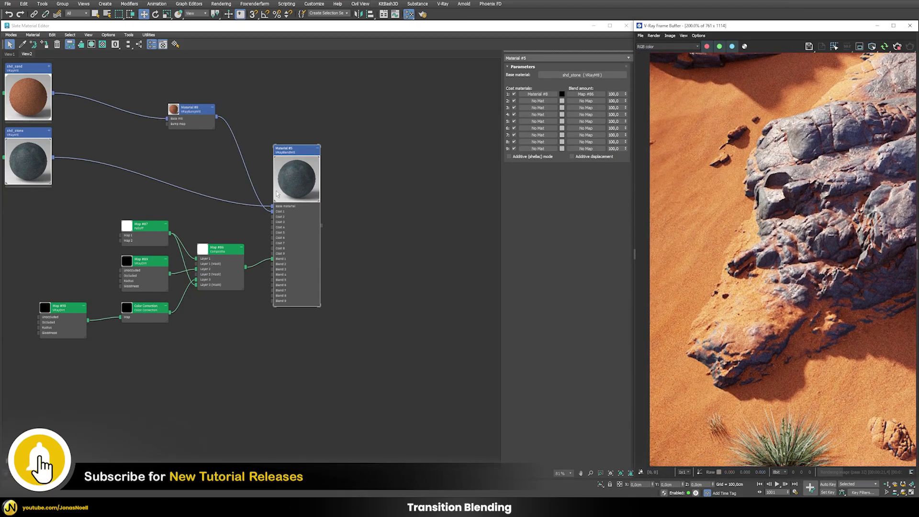
click(859, 46)
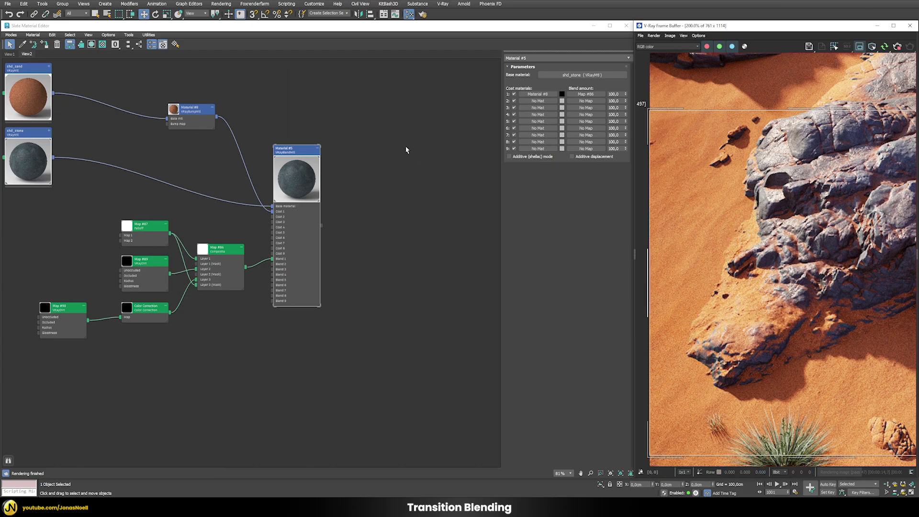
- Load a Composite map into the bump map slot of the VRayBumpMtl
click(190, 113)
double_click(190, 113)
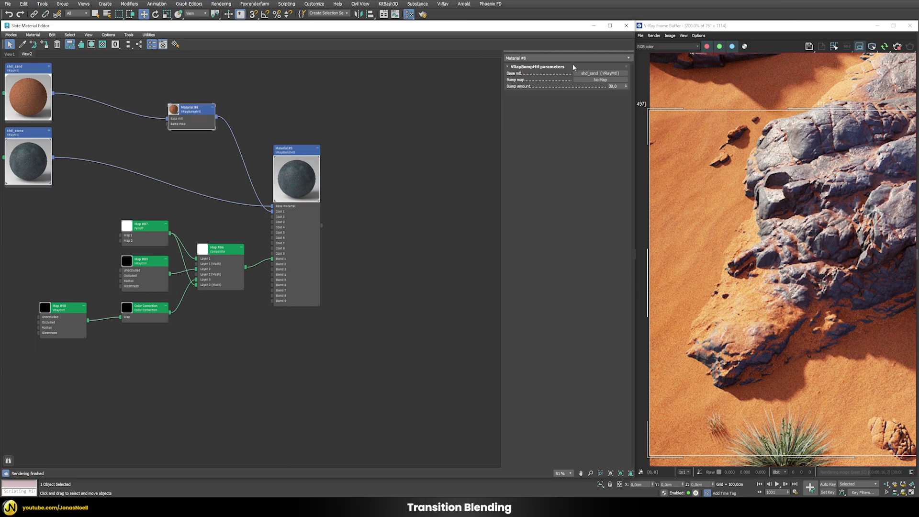
click(583, 80)
text(com)
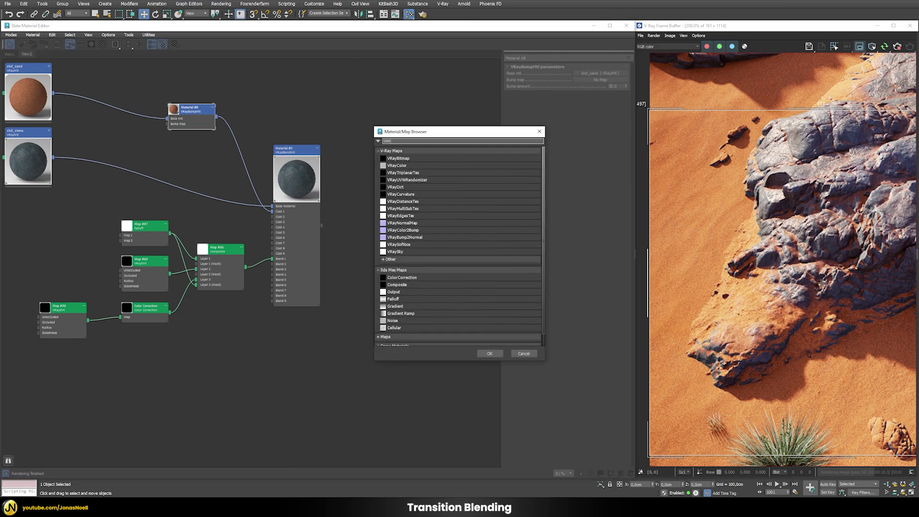
key(Return)
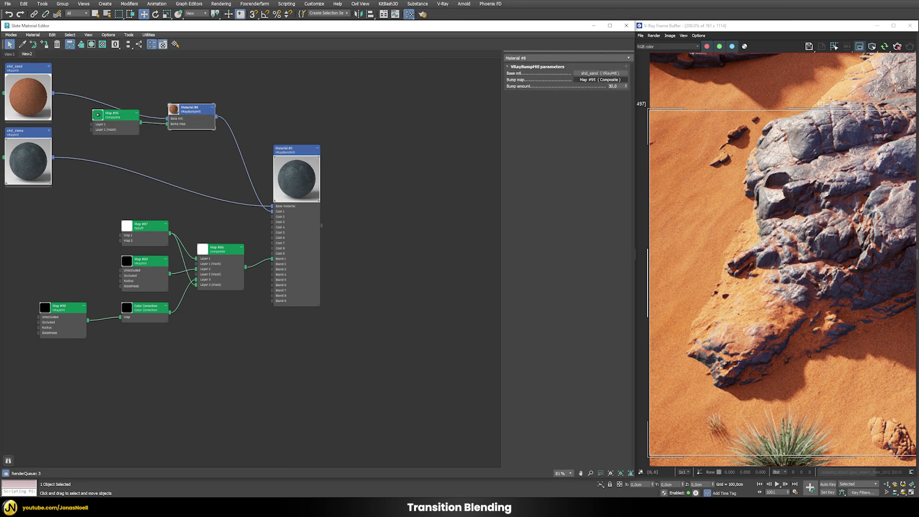
- Move the bump Composite map below the mask maps and load a VRayEdgesTex into its Layer 1
drag(107, 127, 208, 373)
double_click(213, 365)
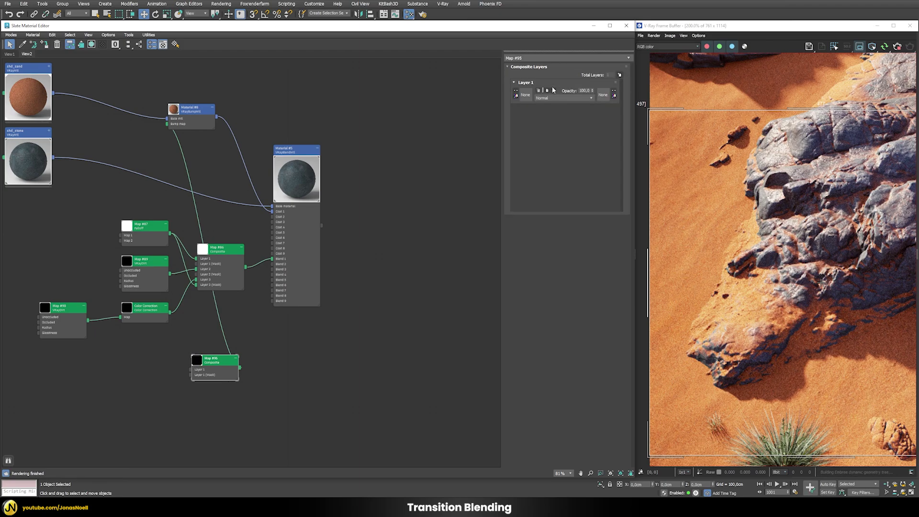
click(527, 96)
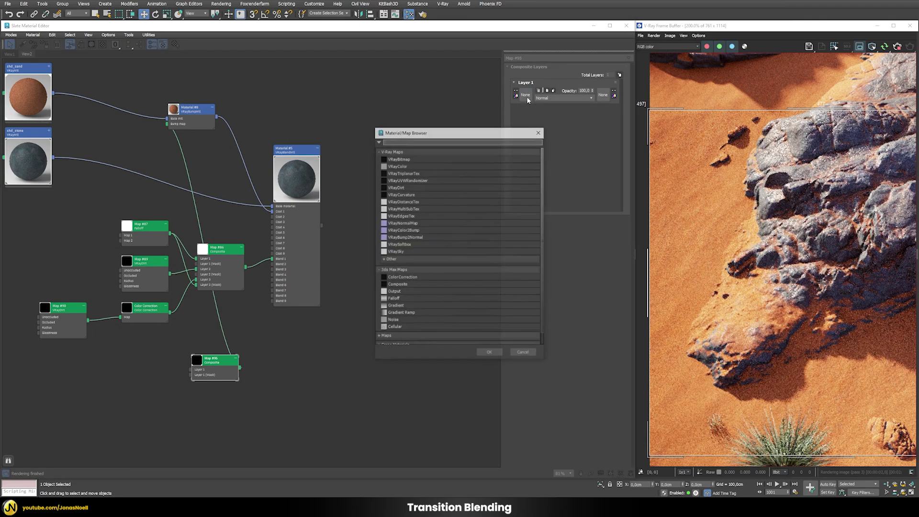
text(vraye)
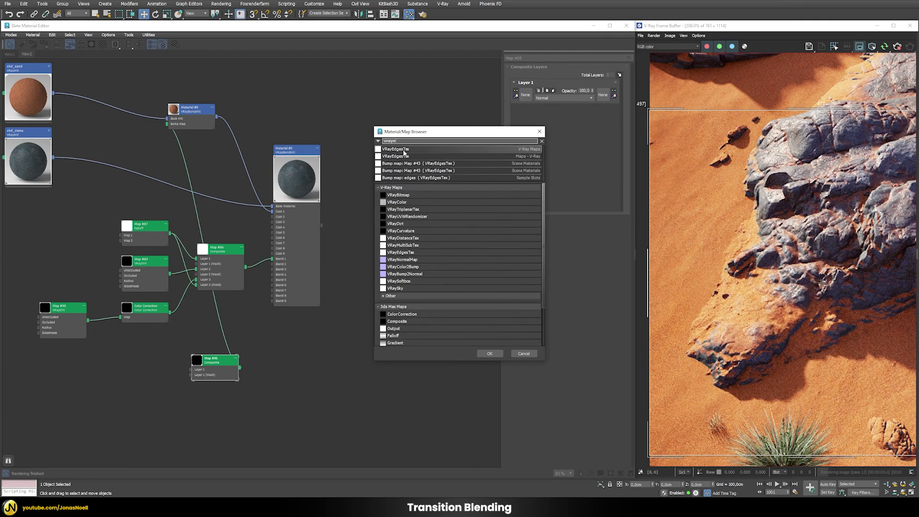
double_click(403, 149)
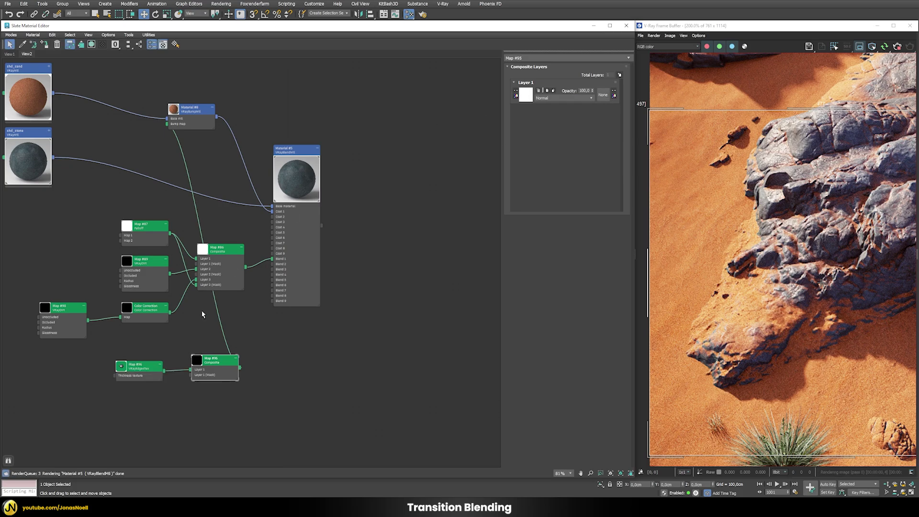
- Disable Same object only on the VRayEdgesTex and set its rounded corners radius to 100 cm
double_click(139, 367)
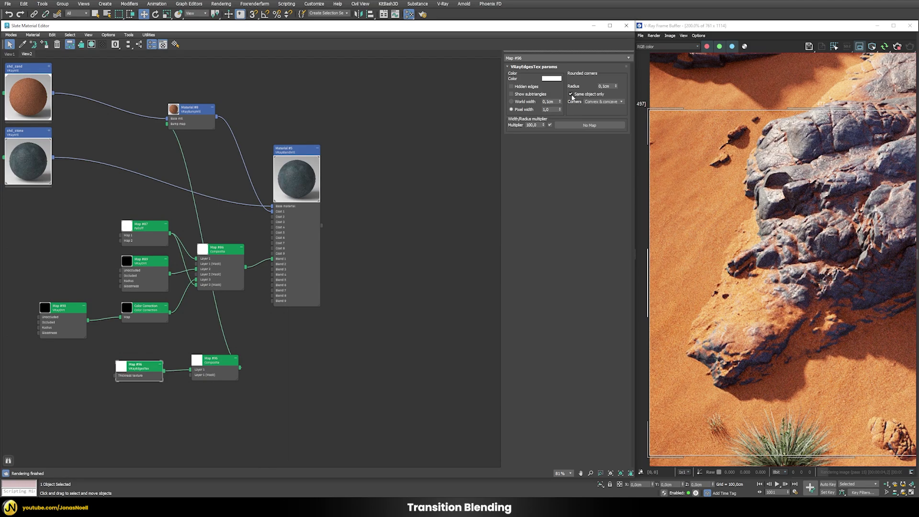
click(571, 94)
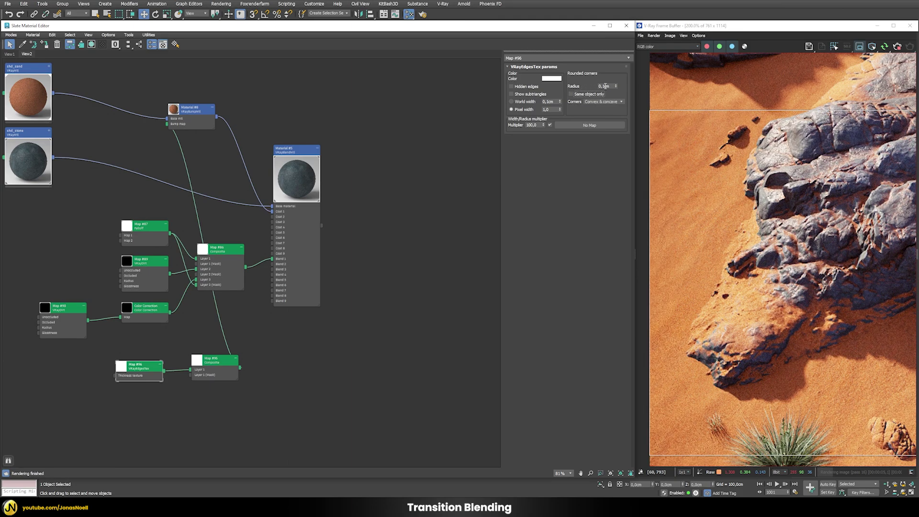
drag(593, 85, 620, 85)
text(10)
key(Return)
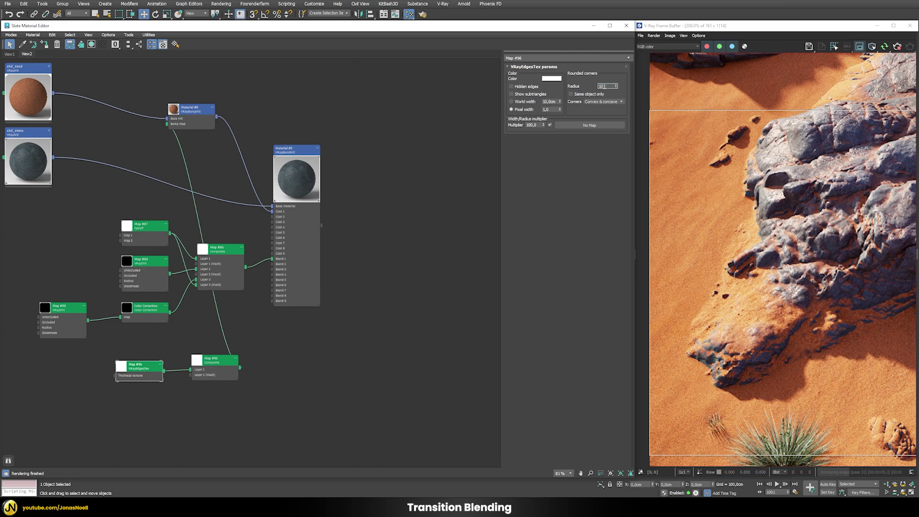
key(Return)
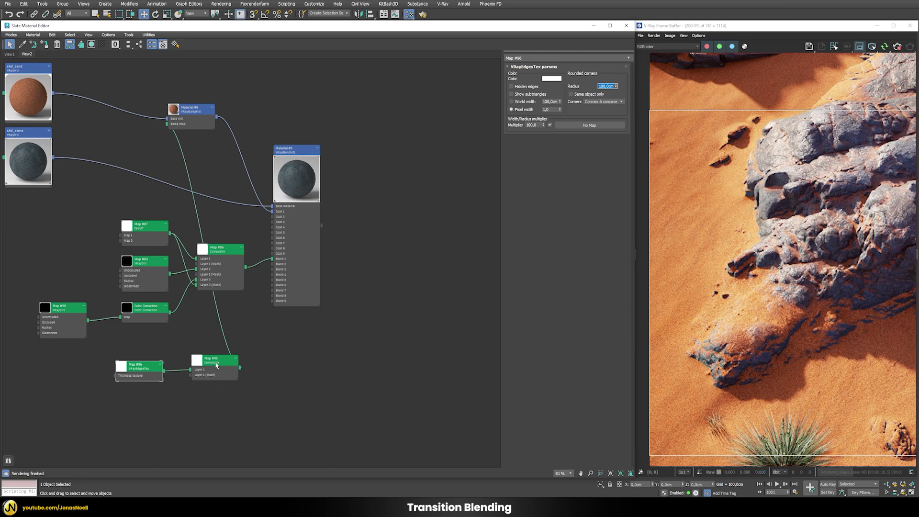
- Turn off region rendering so the whole frame renders
scroll(728, 329, down, 2)
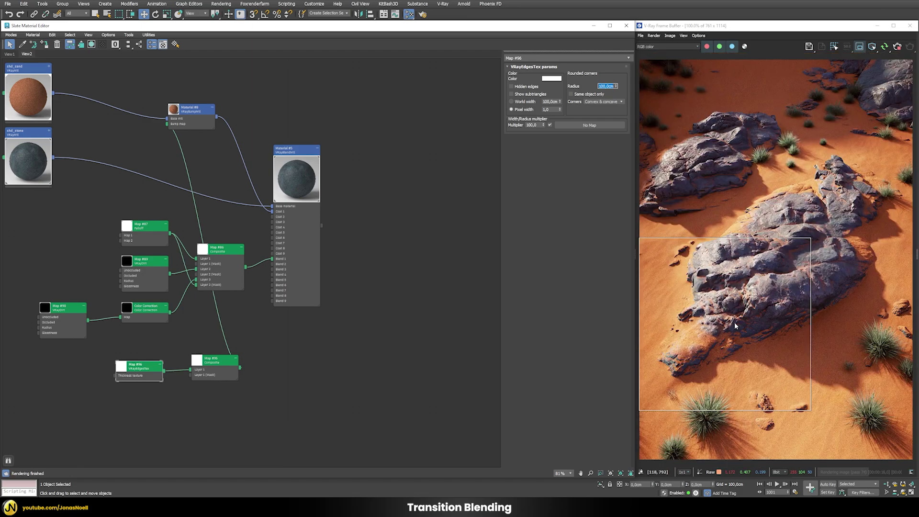
click(858, 47)
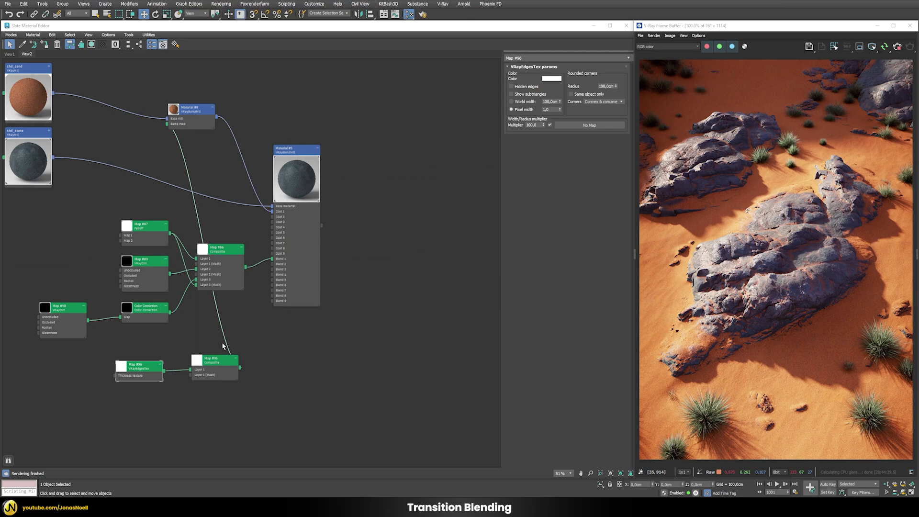
- Add a second layer to the bump Composite map and load a VRayColor map into it
click(206, 364)
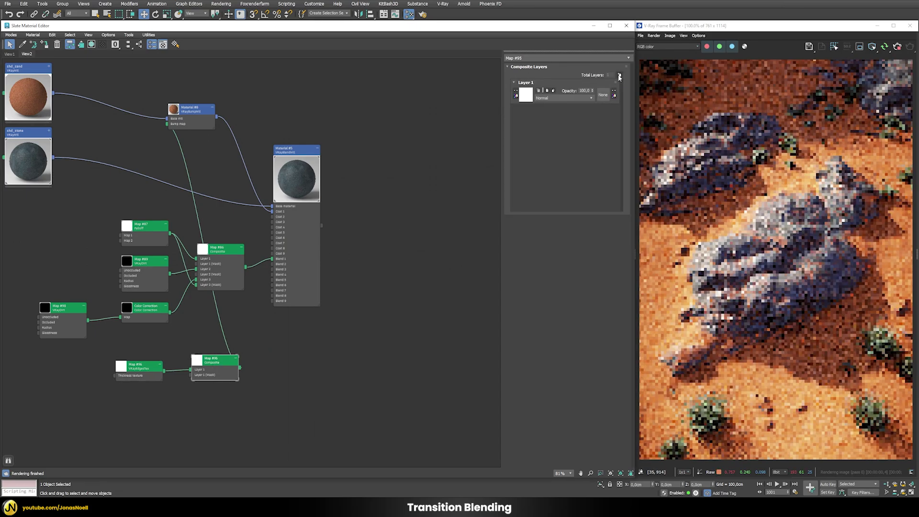
click(619, 75)
click(525, 95)
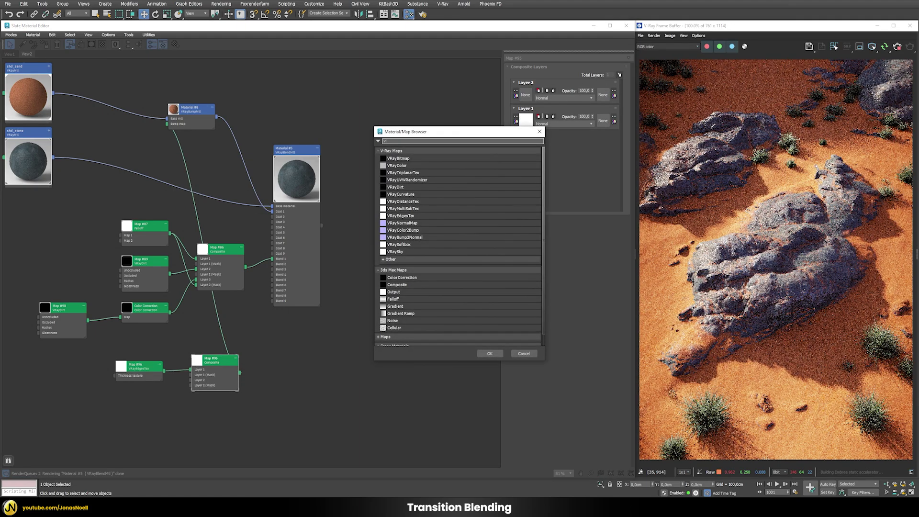
text(vraycolor)
double_click(392, 149)
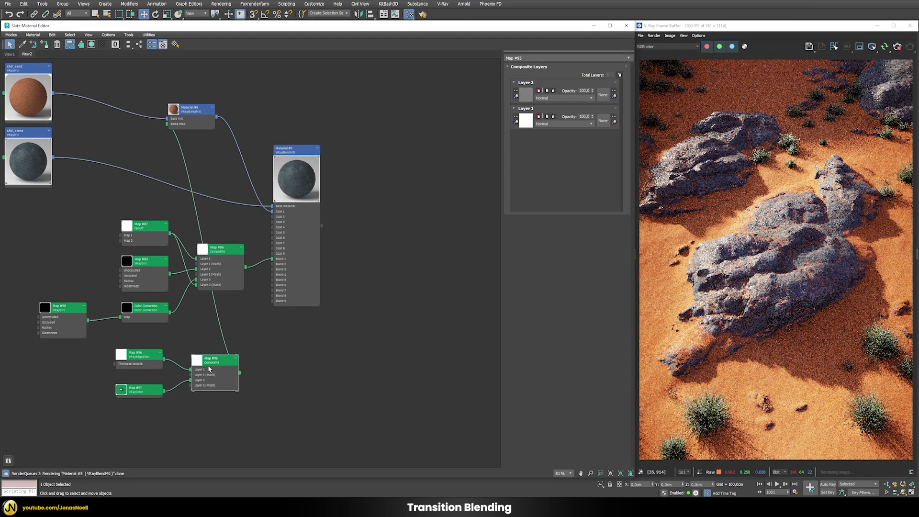
- Set the color of the Layer 2 VRayColor map to black
double_click(144, 390)
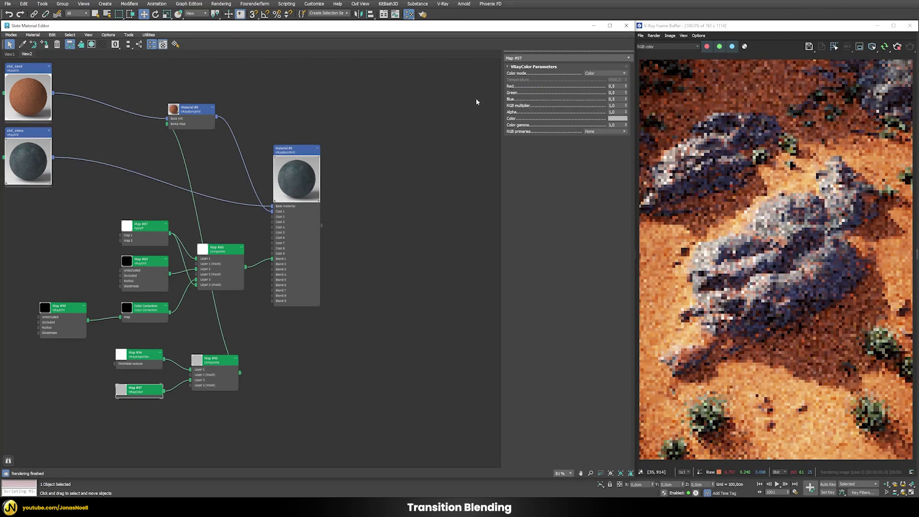
click(617, 118)
drag(430, 62, 435, 90)
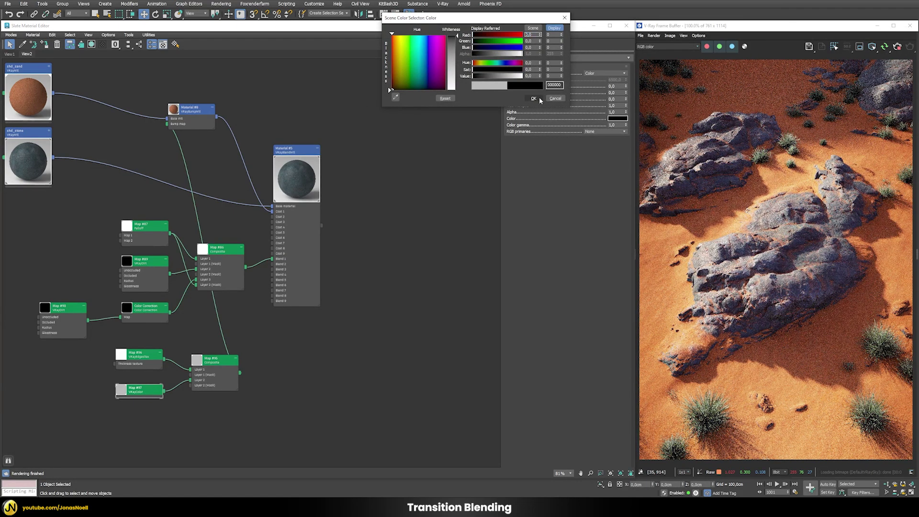
click(533, 99)
- Add a third layer to the bump Composite map and load a Noise map into it
double_click(215, 359)
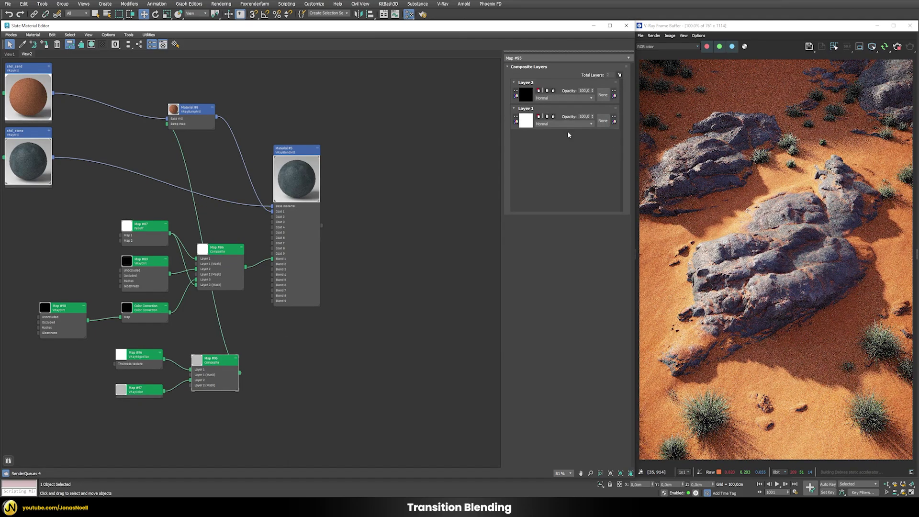
click(619, 76)
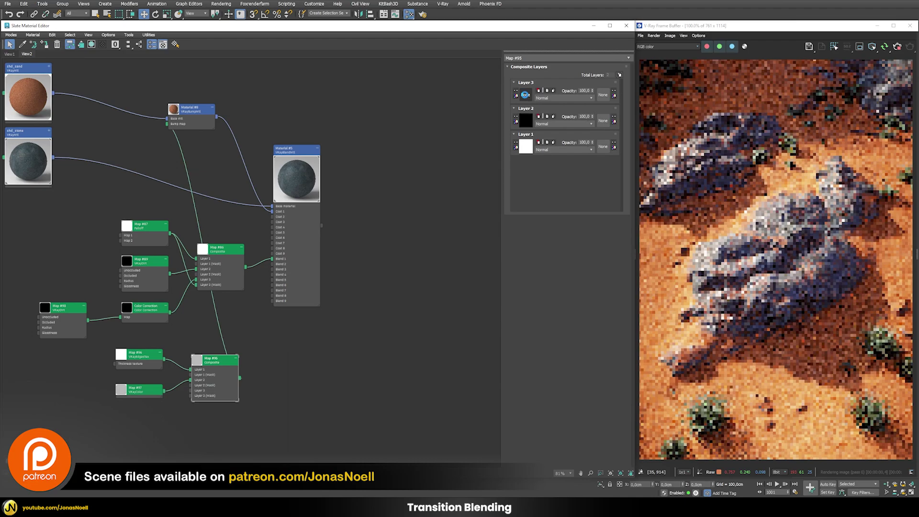
click(525, 96)
text(noi)
double_click(484, 157)
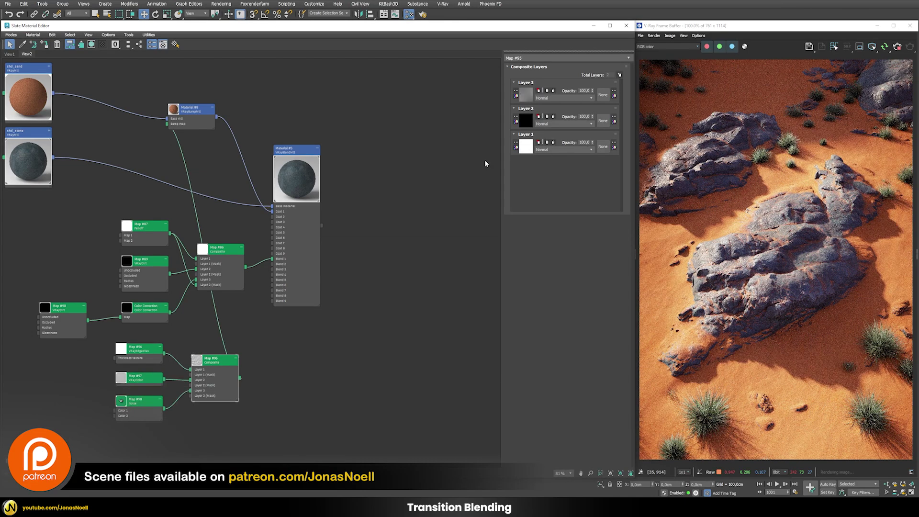
- Set the Noise map's size to 100, its type to Fractal and its levels to 10
double_click(145, 405)
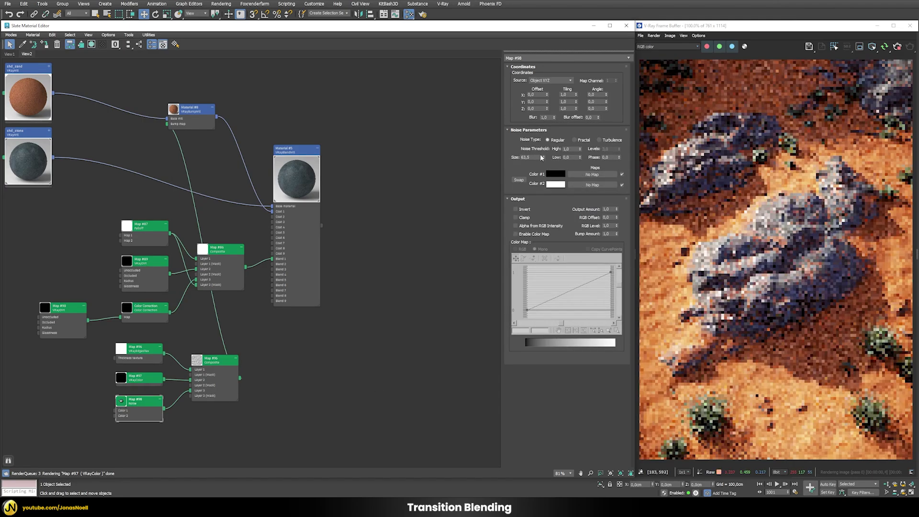
double_click(533, 157)
text(100)
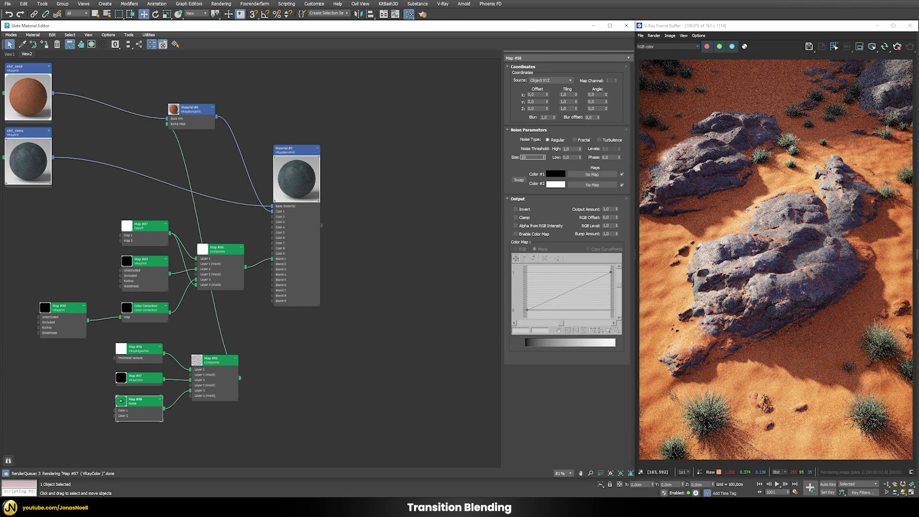
key(Return)
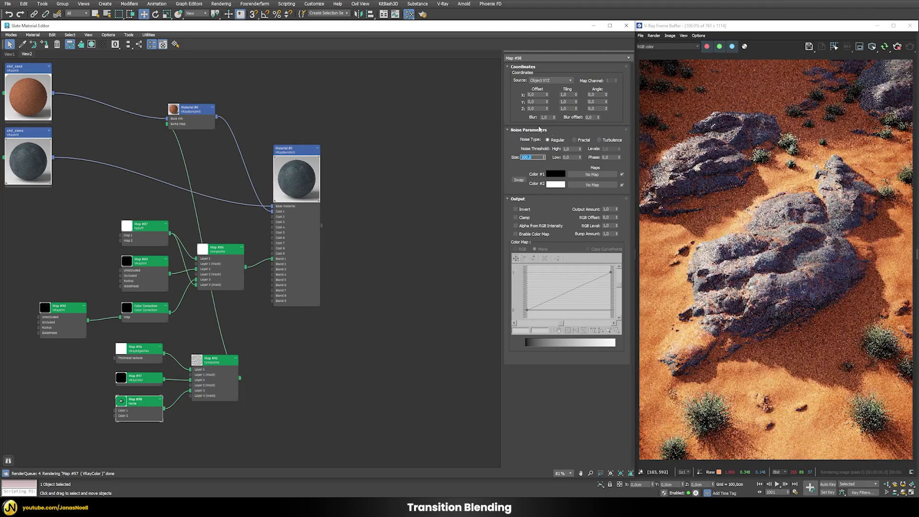
click(581, 140)
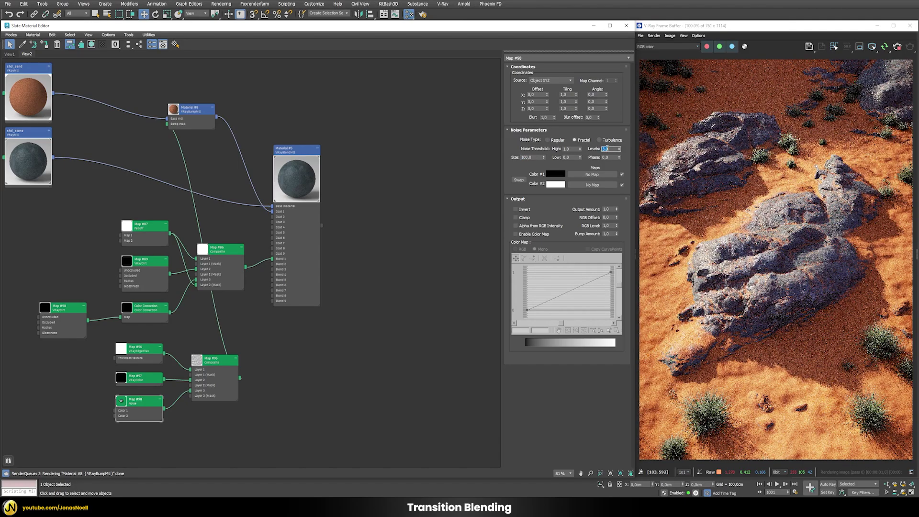
text(10)
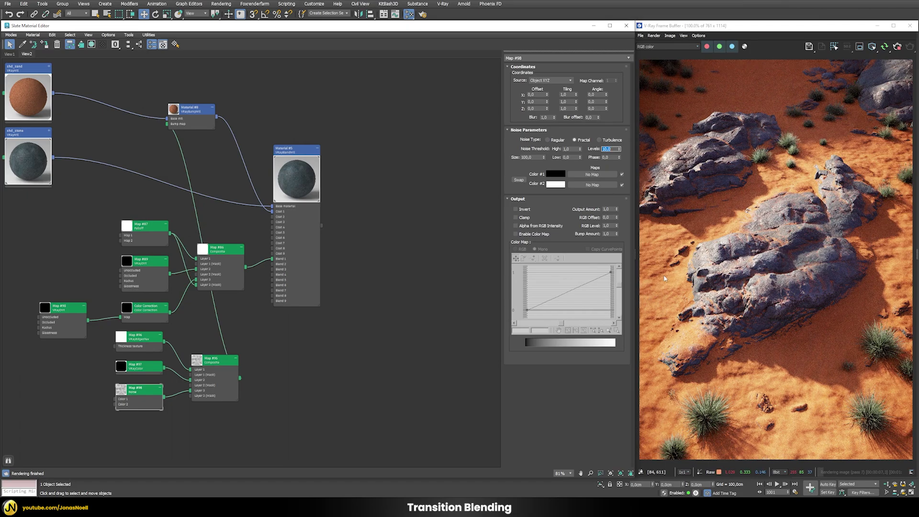
- Change the Noise map's coordinate source to World XYZ and check the sand bumps around the large rock
scroll(678, 343, up, 2)
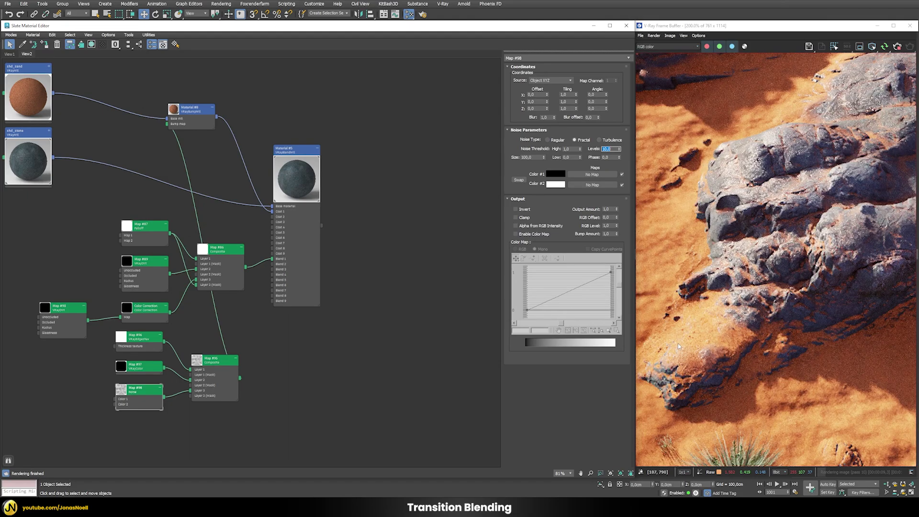
middle_drag(677, 343, 739, 306)
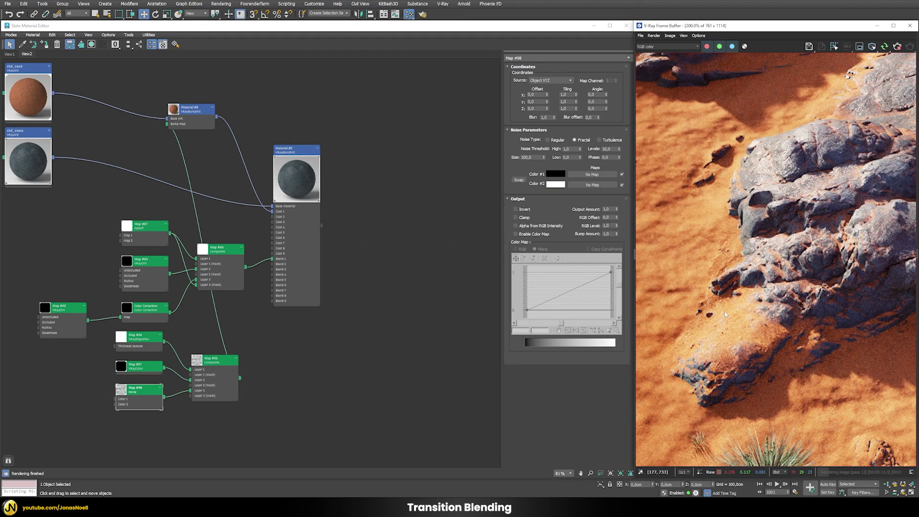
click(533, 81)
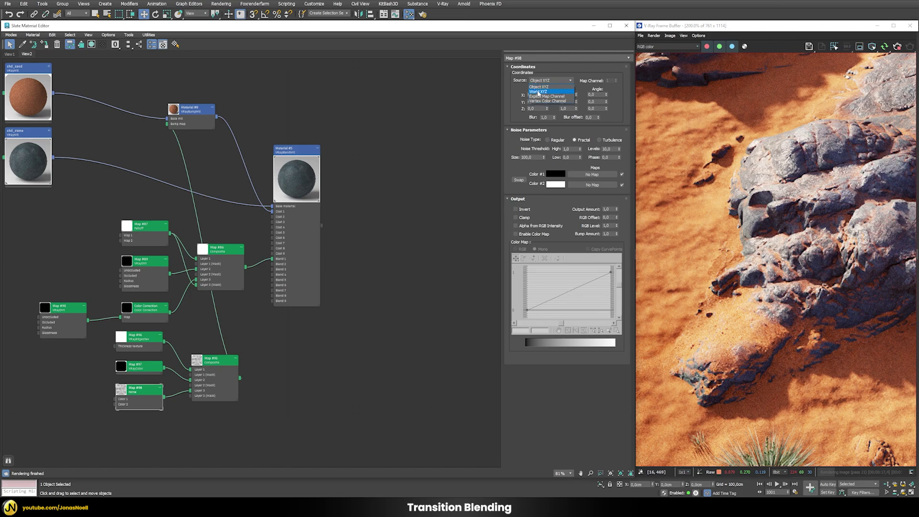
click(537, 92)
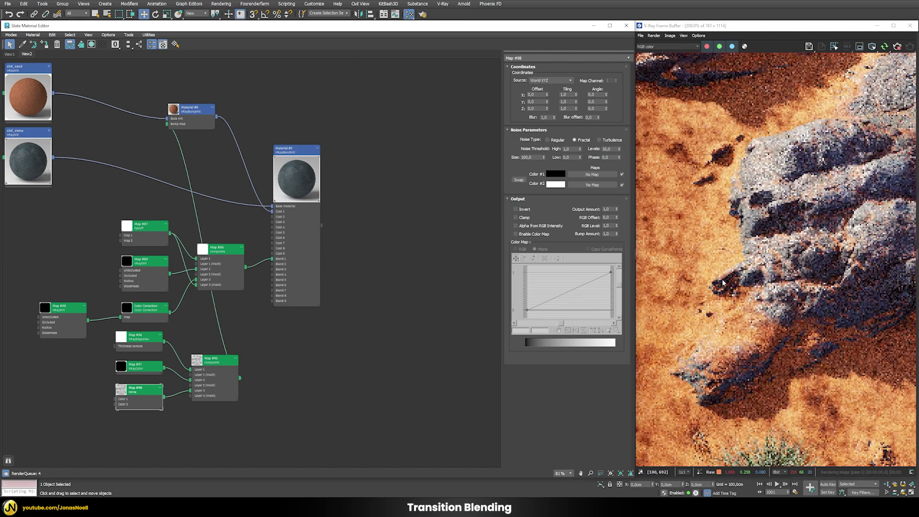
scroll(697, 254, down, 2)
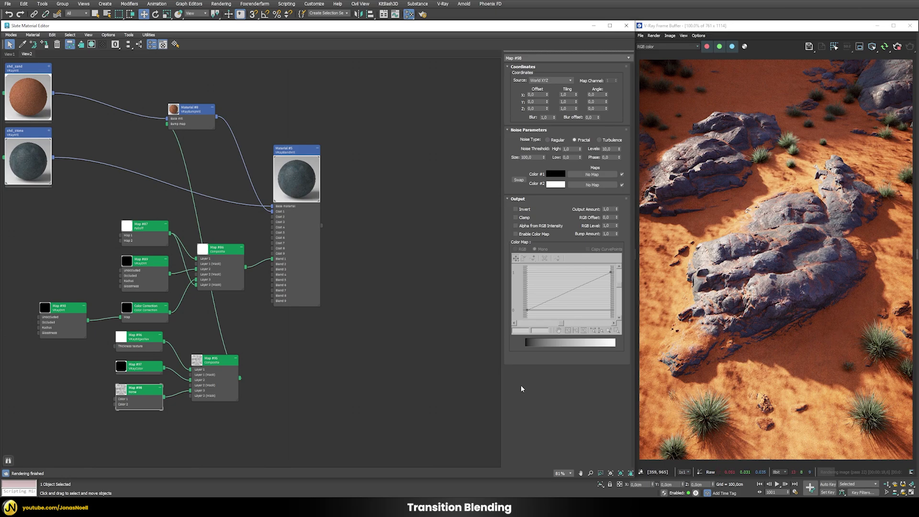
- Load a VRayDirt map into the Layer 3 mask slot of the bump Composite map
double_click(222, 360)
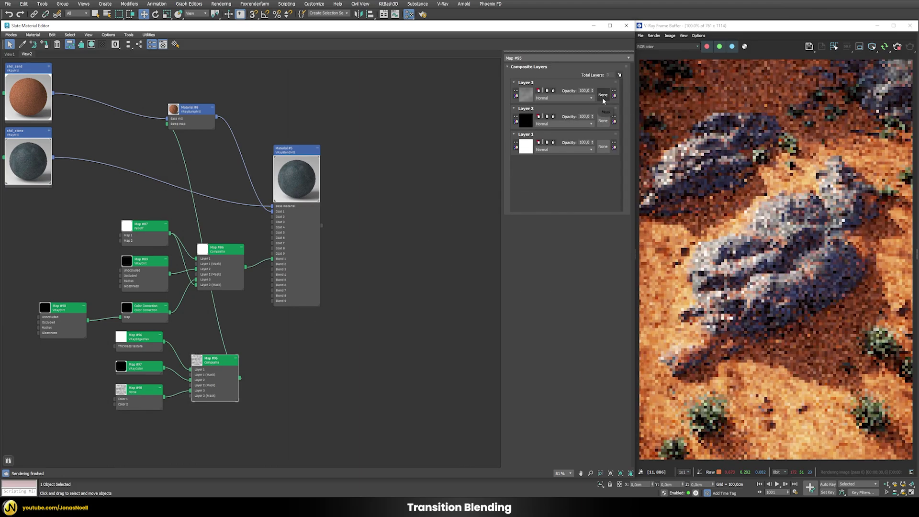
click(603, 96)
text(vra)
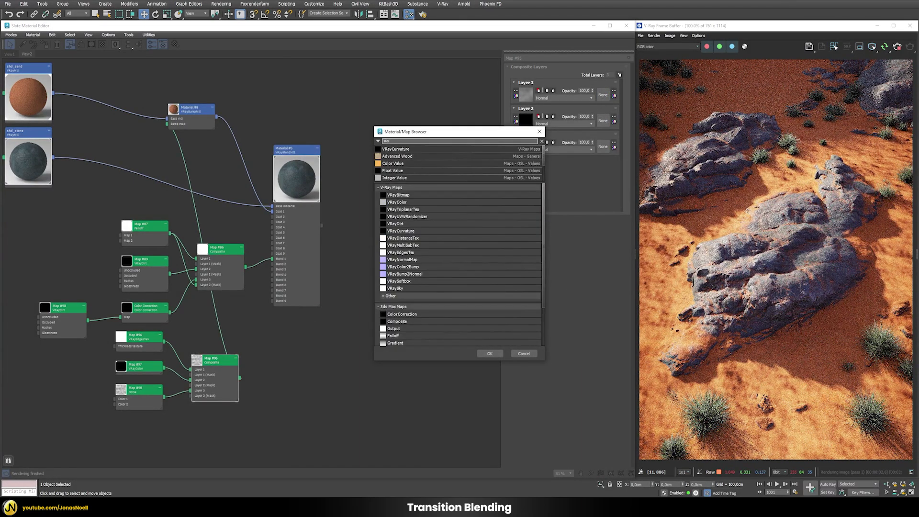
text(y)
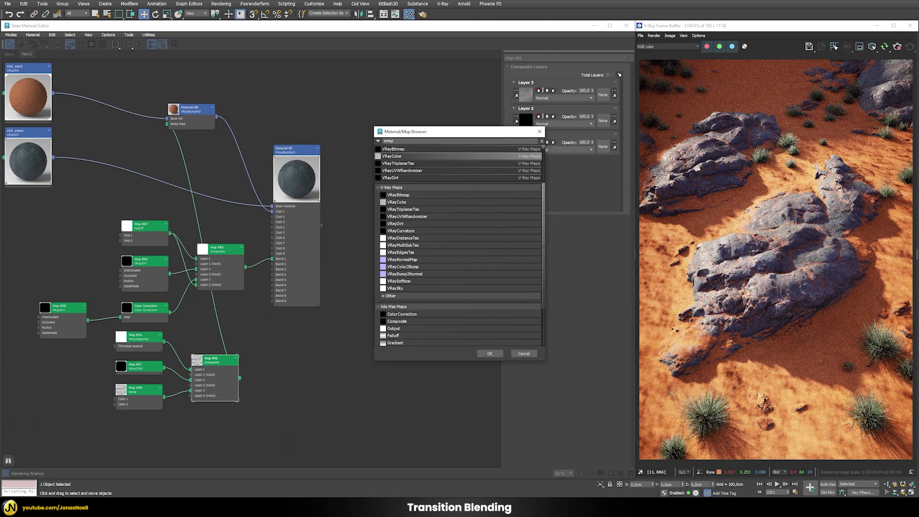
key(Down)
key(Down)
key(Down)
key(Return)
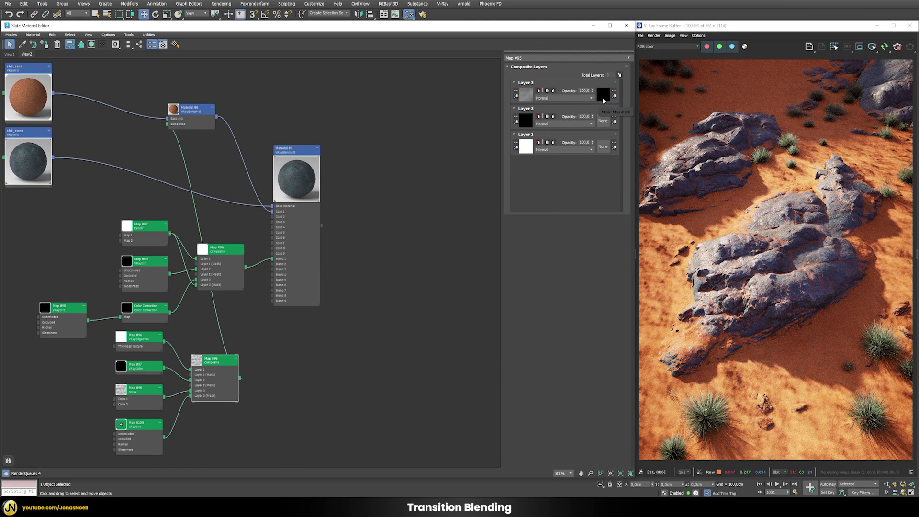
- Set the Layer 3 mask's VRayDirt mode to Inner occlusion, swap its occluded and unoccluded colors, and inspect the rock edges in the render
click(604, 95)
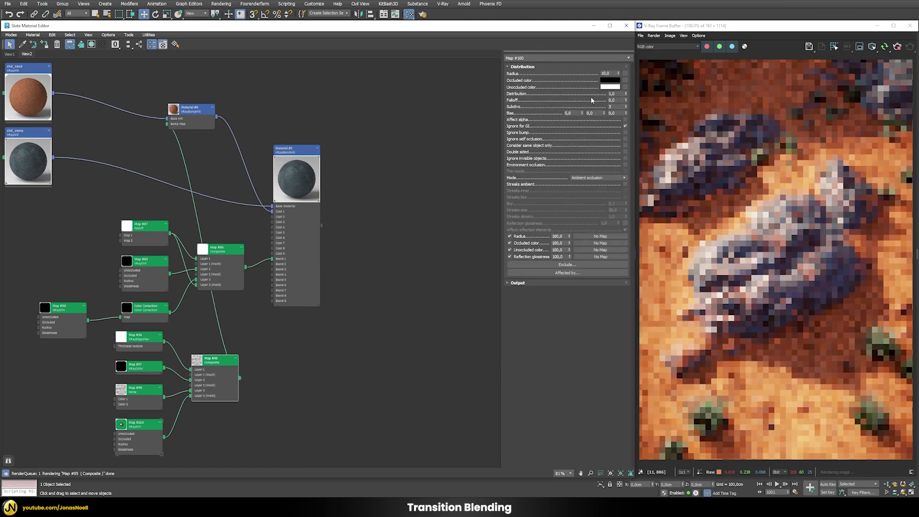
click(577, 179)
click(584, 210)
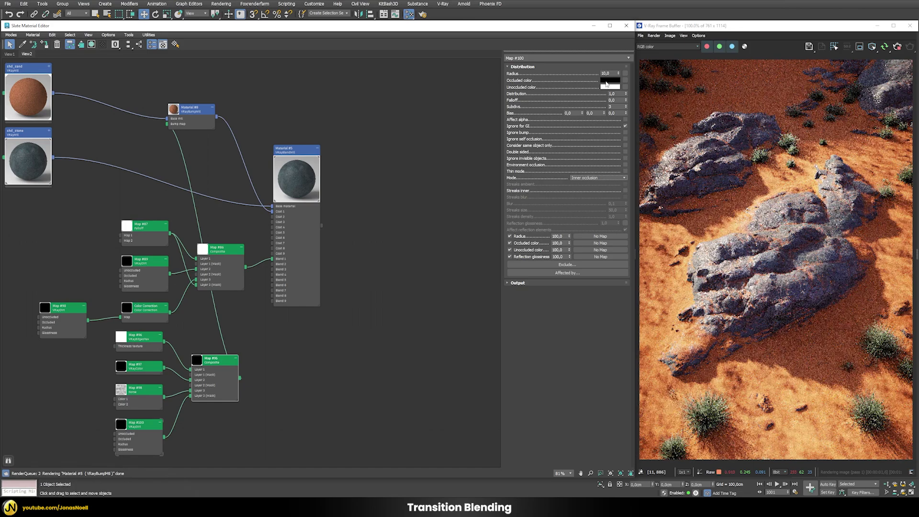
drag(607, 85, 610, 80)
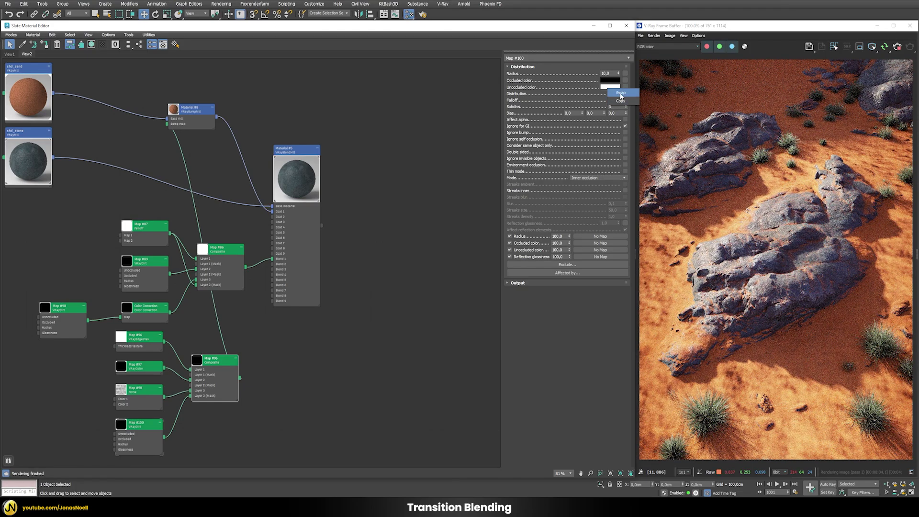
click(620, 95)
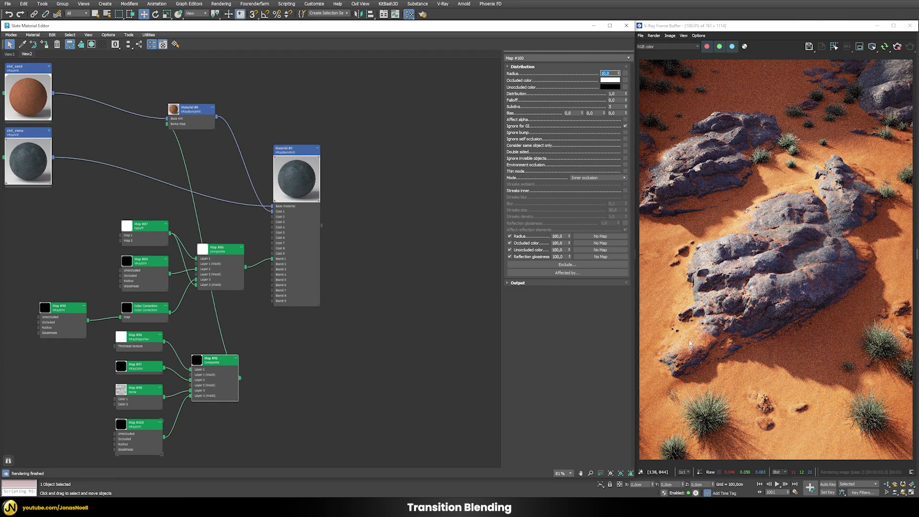
scroll(676, 312, up, 1)
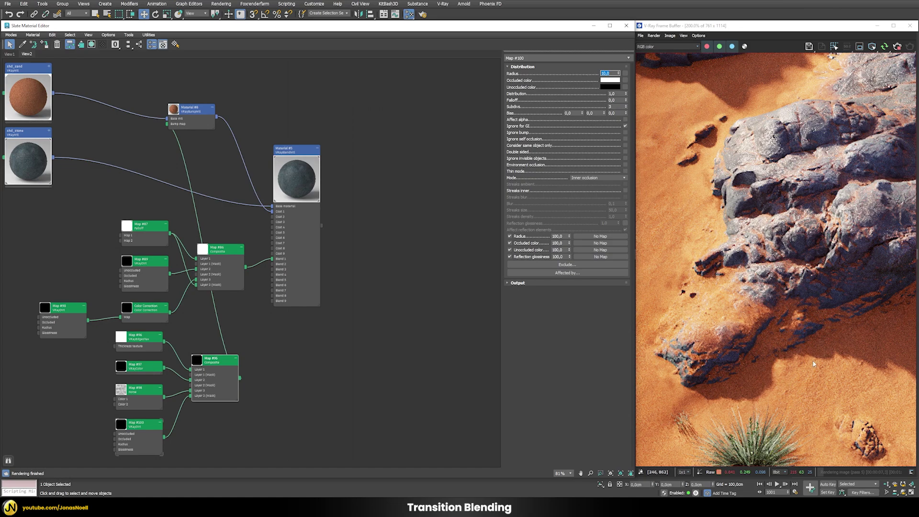
scroll(766, 363, down, 1)
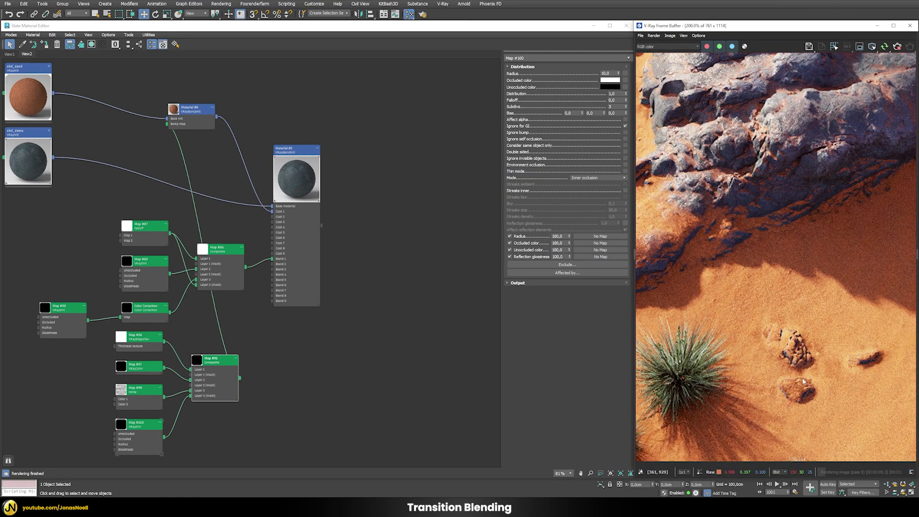
scroll(806, 383, down, 1)
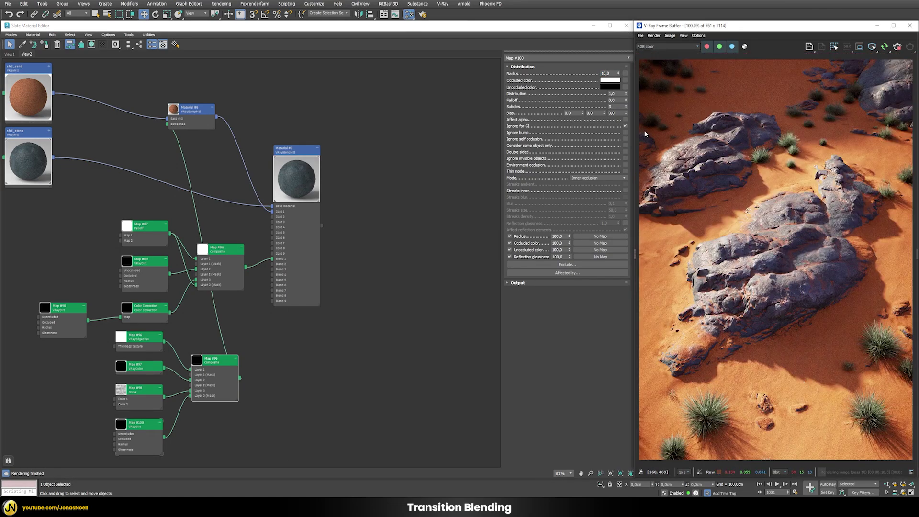
- Set the VRayDirt mask's radius to 25 and check the transition around the stones in the render
click(611, 74)
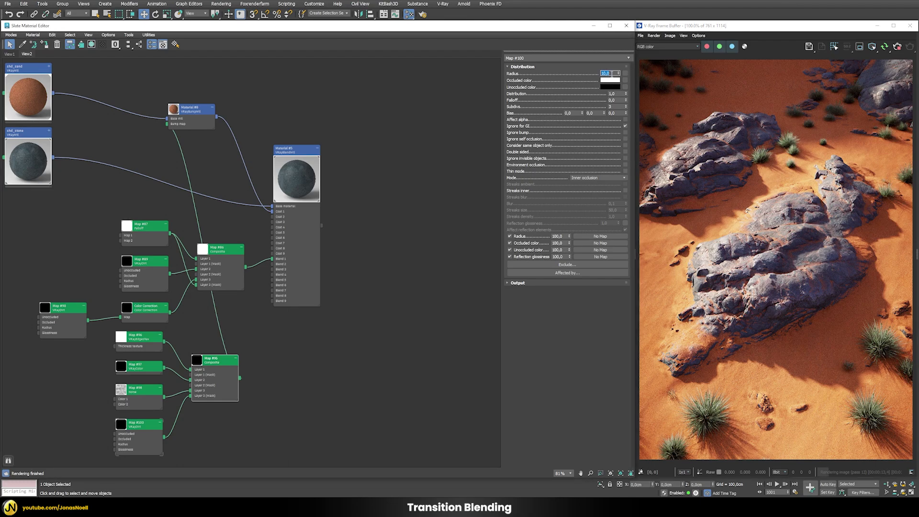
text(25)
key(Return)
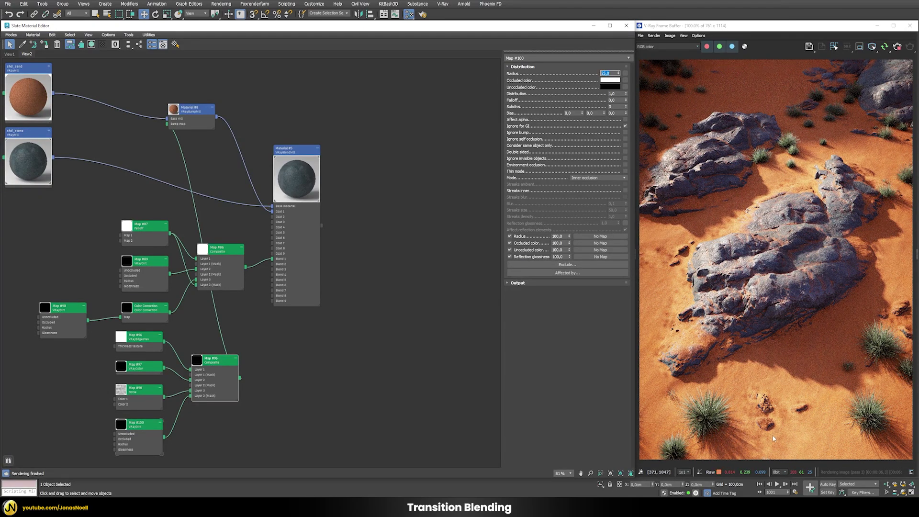
scroll(762, 414, up, 2)
scroll(765, 400, down, 2)
- Set the VRayDirt mask's falloff to 0.5 and inspect the sand transition along the large rock's base
click(616, 100)
text(0,5)
key(Return)
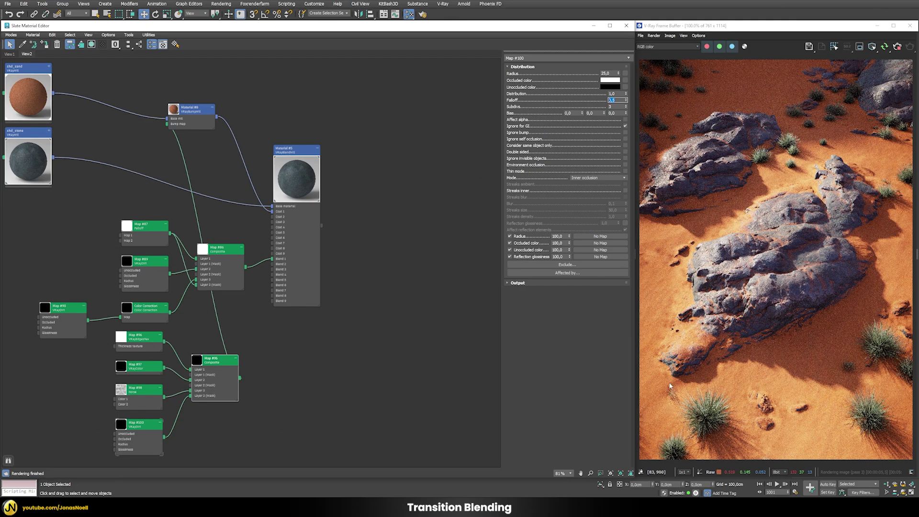
scroll(670, 385, up, 2)
middle_drag(651, 184, 734, 196)
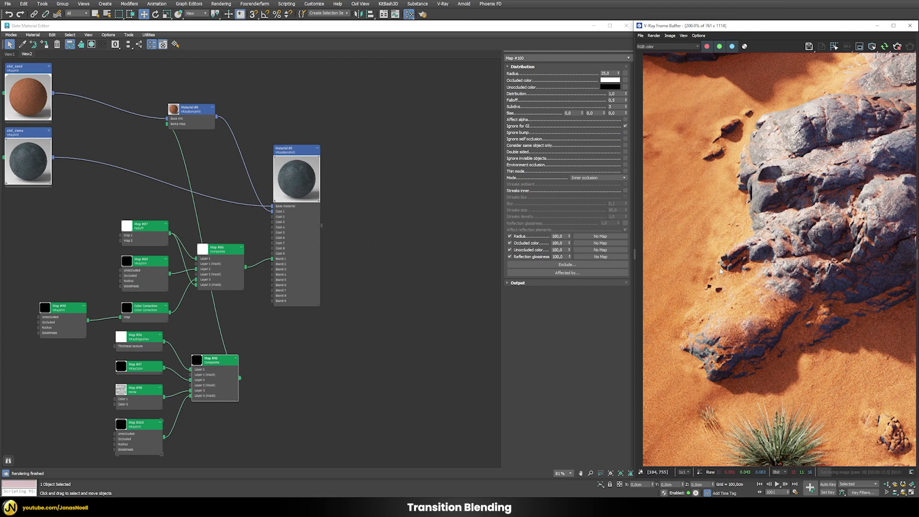
double_click(726, 314)
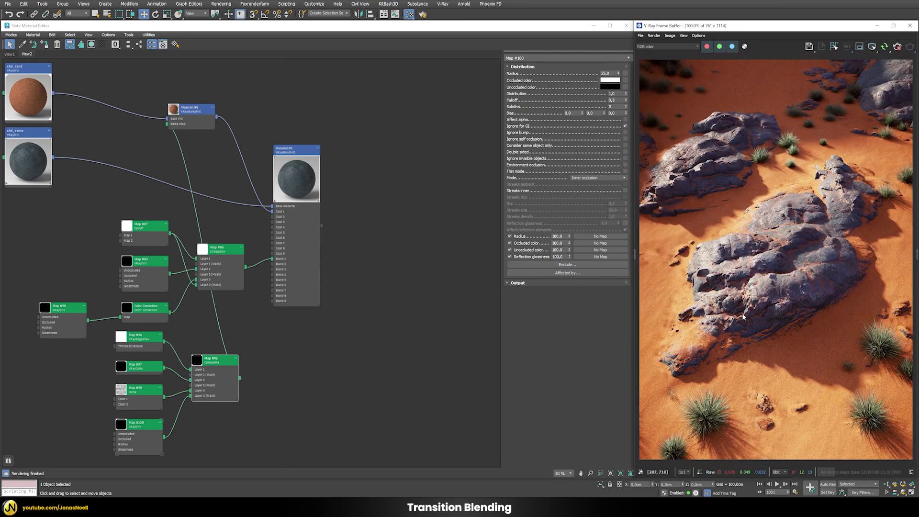